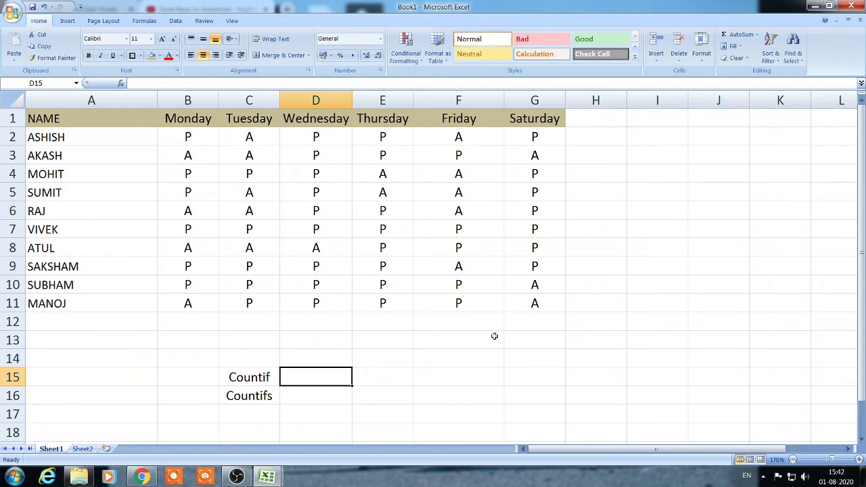
left_click(388, 335)
left_click(251, 326)
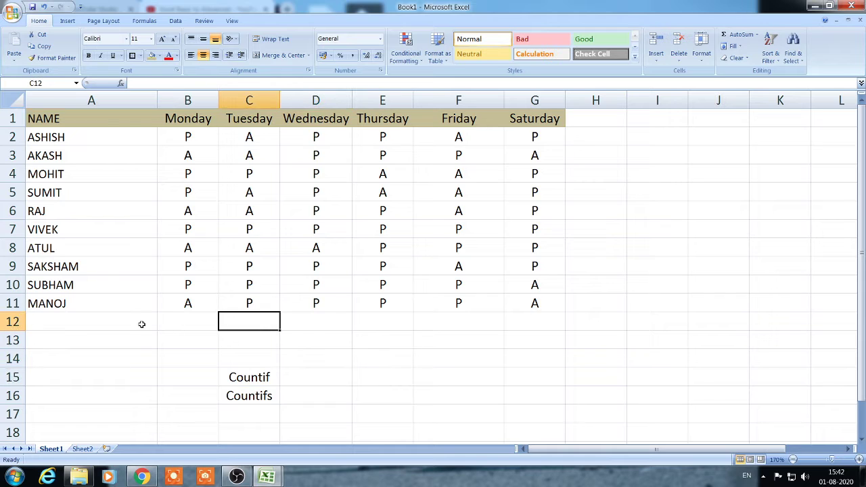
left_click(142, 324)
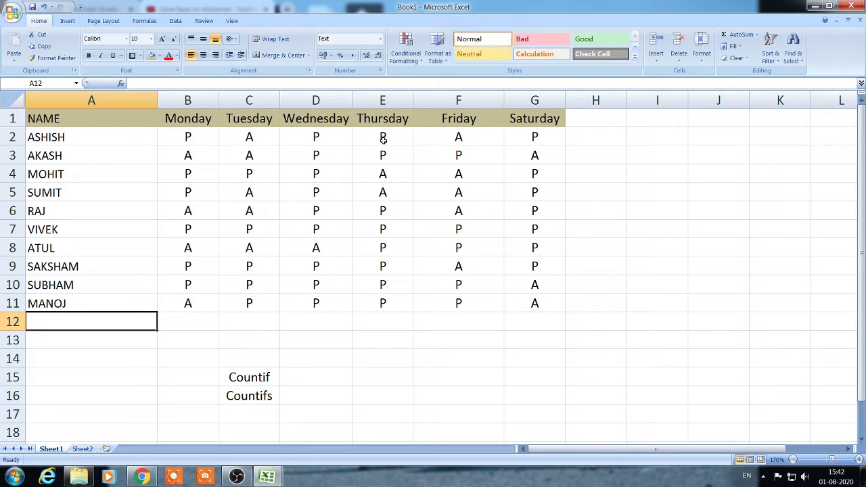
Enter =COUNTIF(B2:G2,B2) in H2 to count the first student's P marks, and fill the formula down to H11
left_click(597, 139)
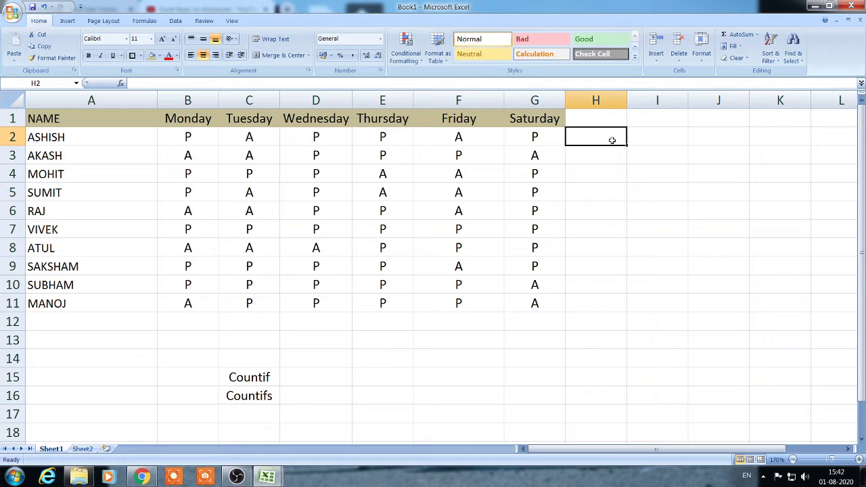
type("=co")
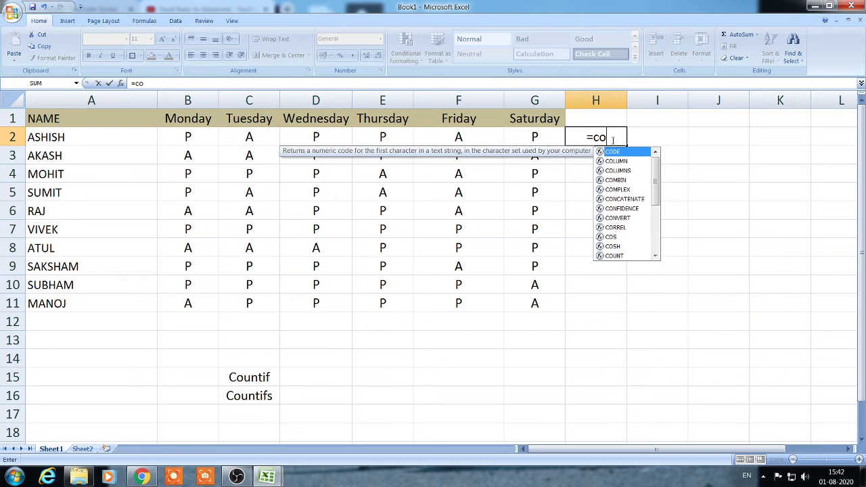
type("untif")
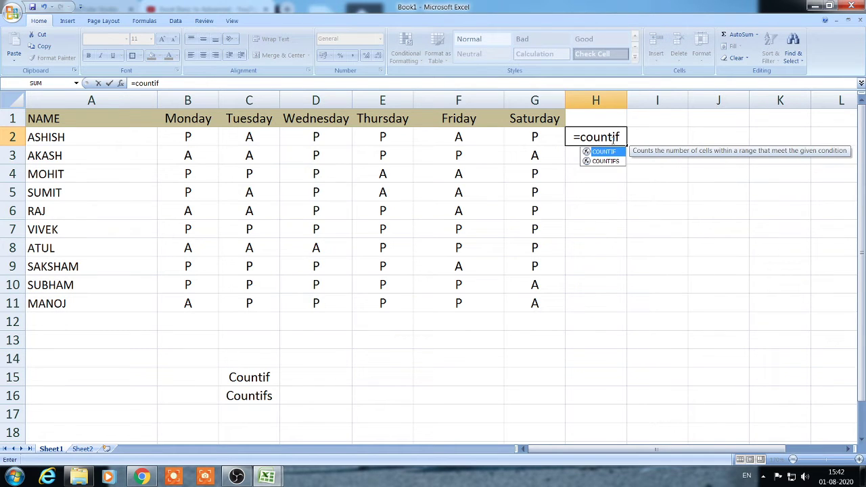
type("(")
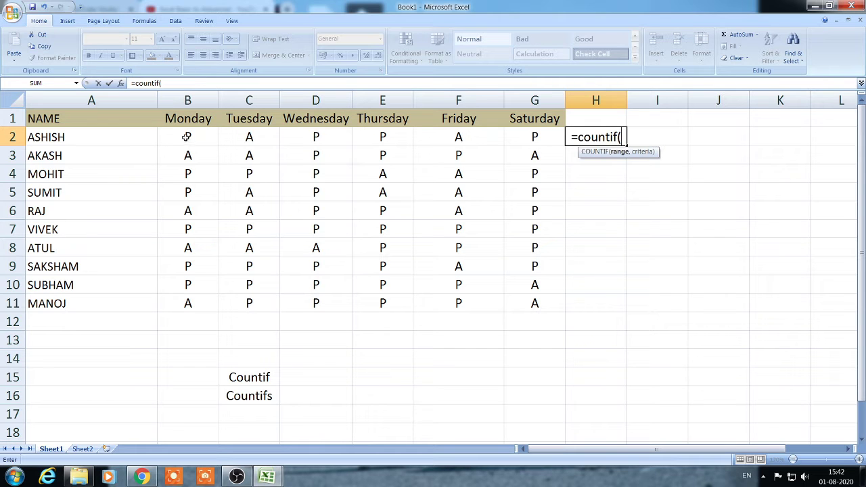
left_click_drag(178, 136, 527, 137)
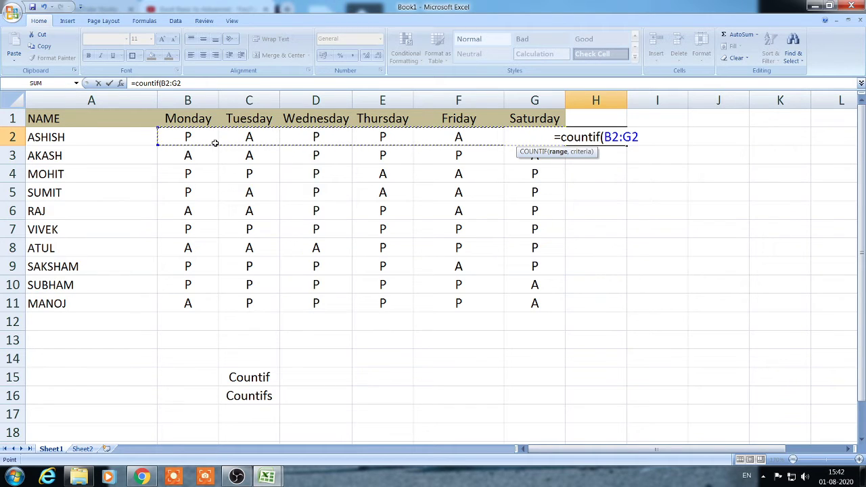
type(",")
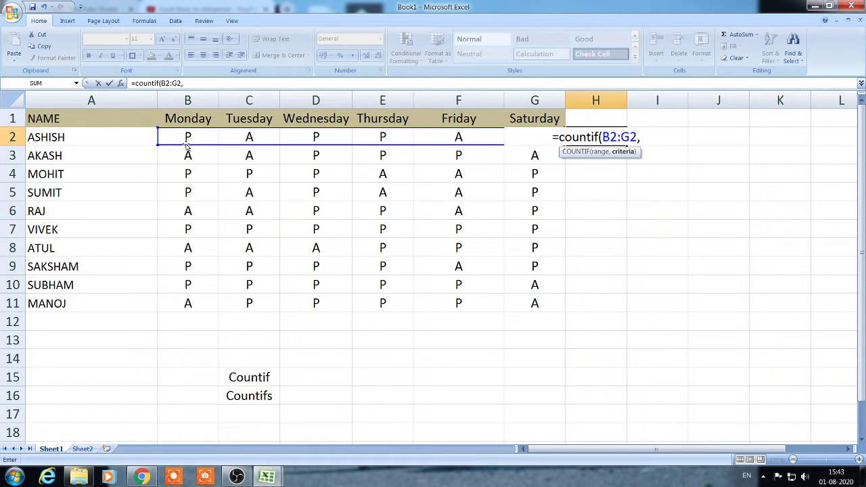
left_click(190, 136)
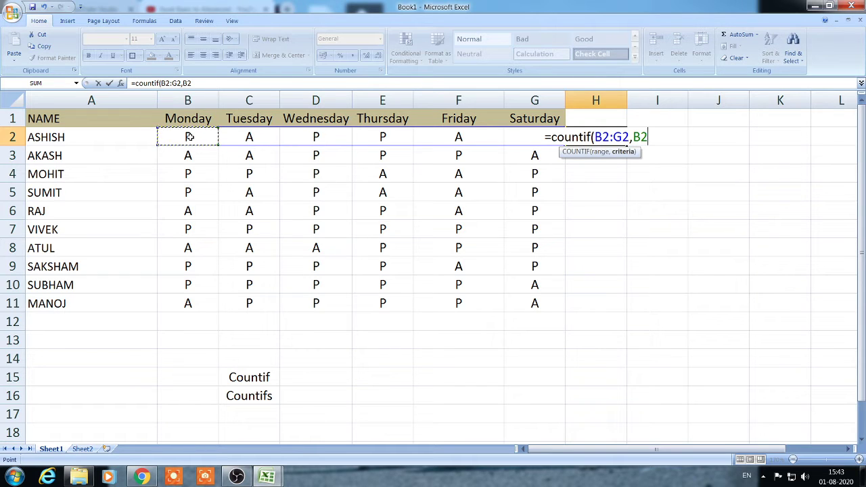
type(")")
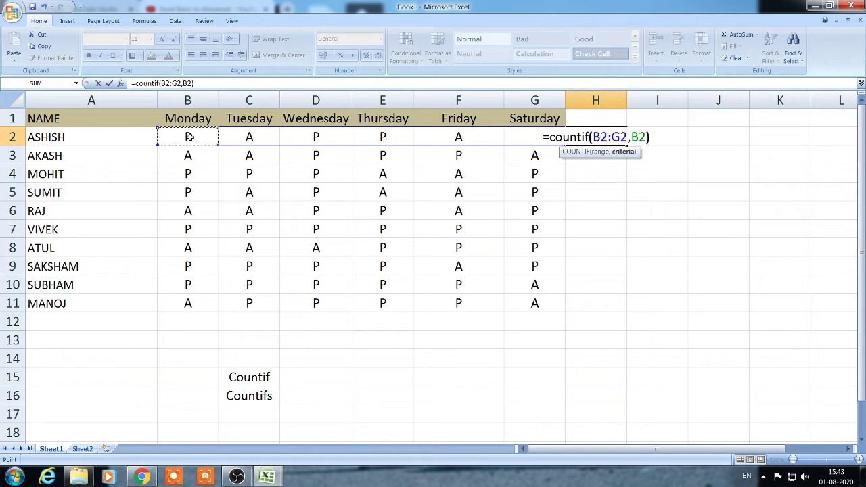
key("Return")
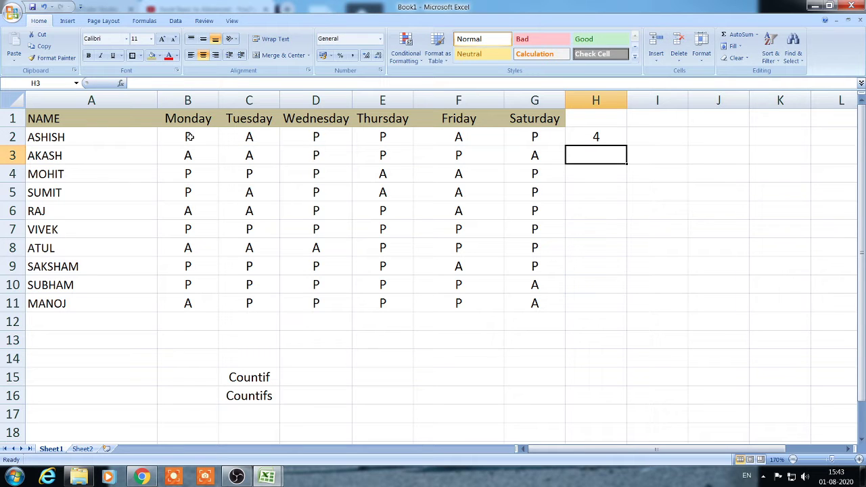
left_click(599, 137)
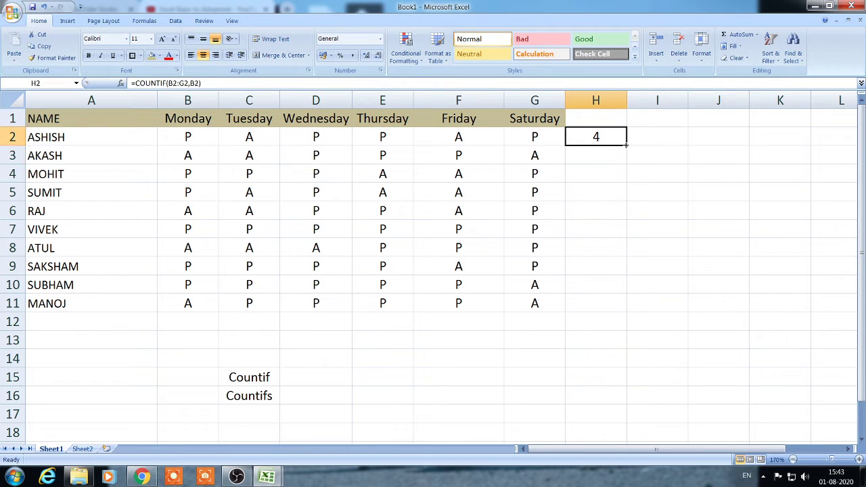
left_click_drag(626, 144, 616, 309)
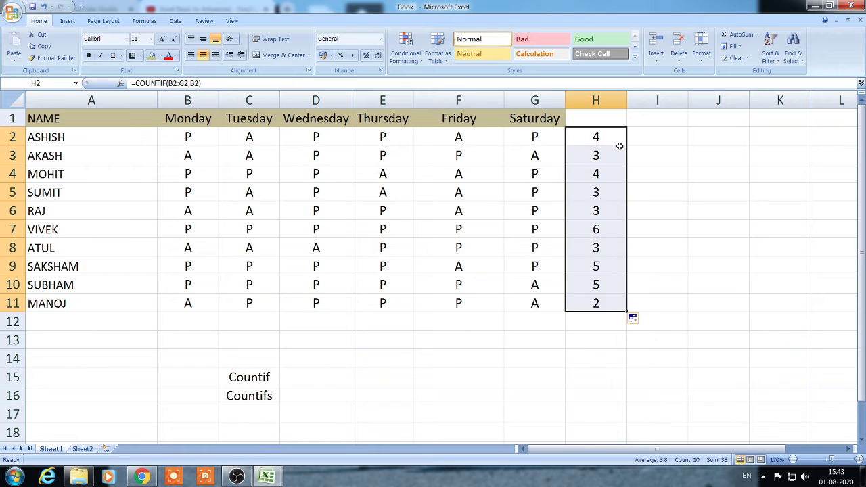
Compare the counts in column H with the individual P marks in rows 2 and 8 of the attendance table
left_click(617, 157)
left_click(607, 136)
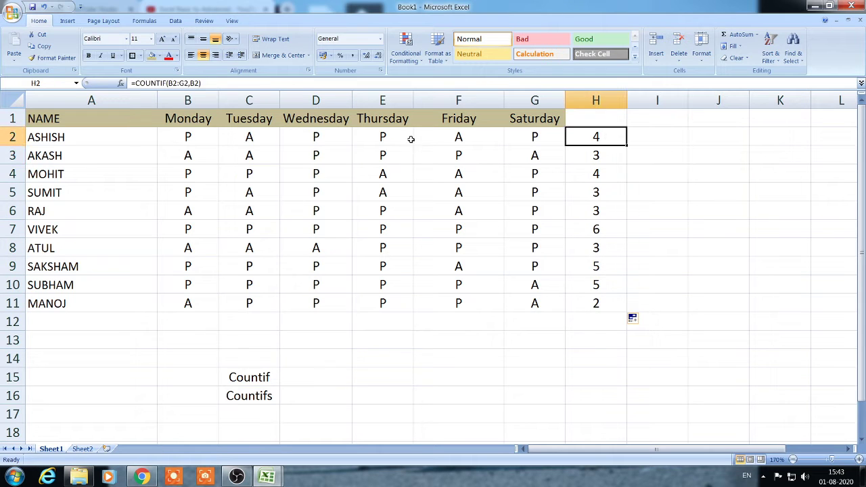
left_click(97, 136)
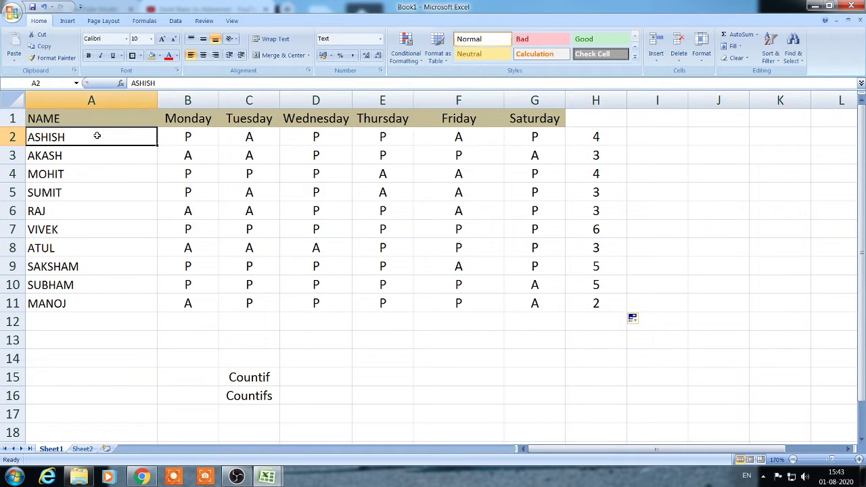
left_click(595, 137)
left_click(201, 143)
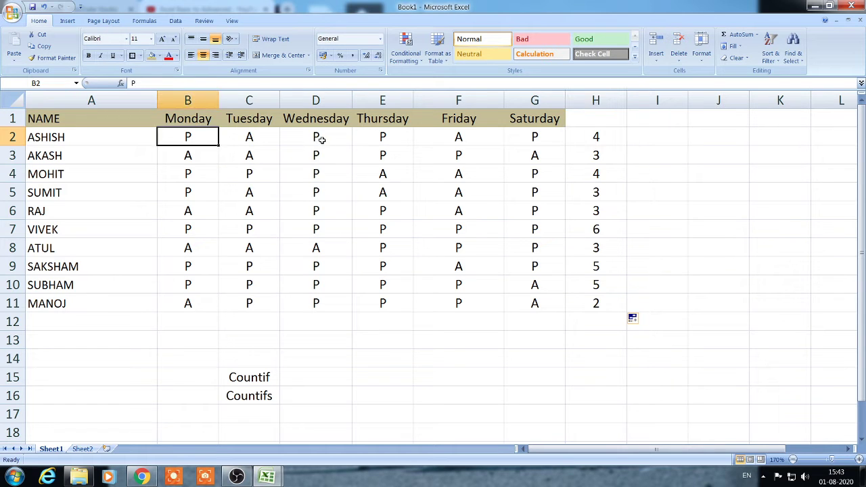
left_click(333, 138)
left_click(400, 137)
left_click(531, 133)
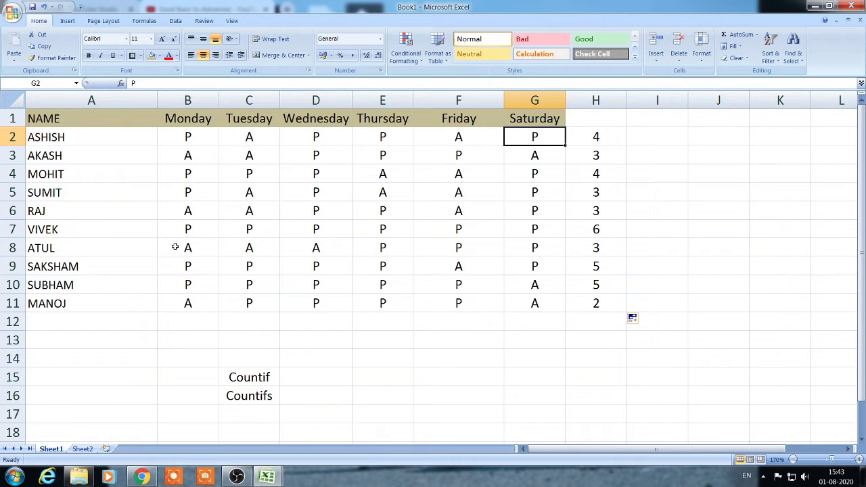
left_click(377, 251)
left_click(439, 245)
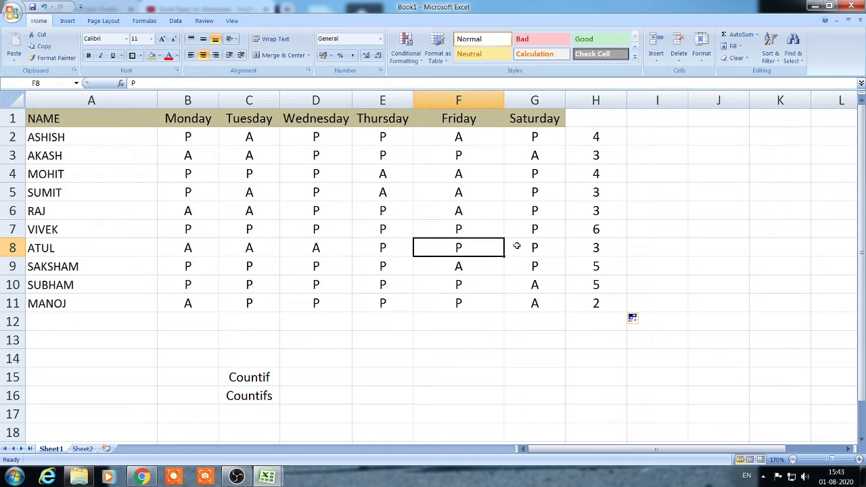
left_click(622, 241)
left_click_drag(622, 141, 614, 299)
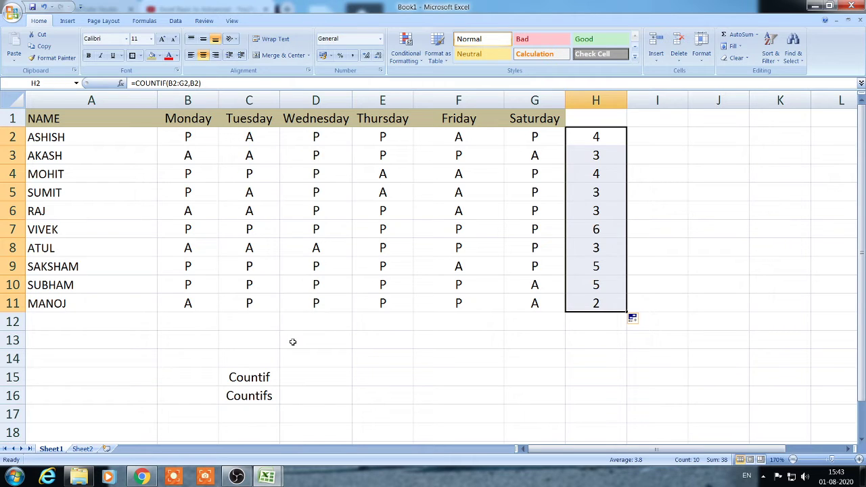
Change the criteria of the COUNTIF formula in H2 to C2 so that it counts absences
left_click(601, 136)
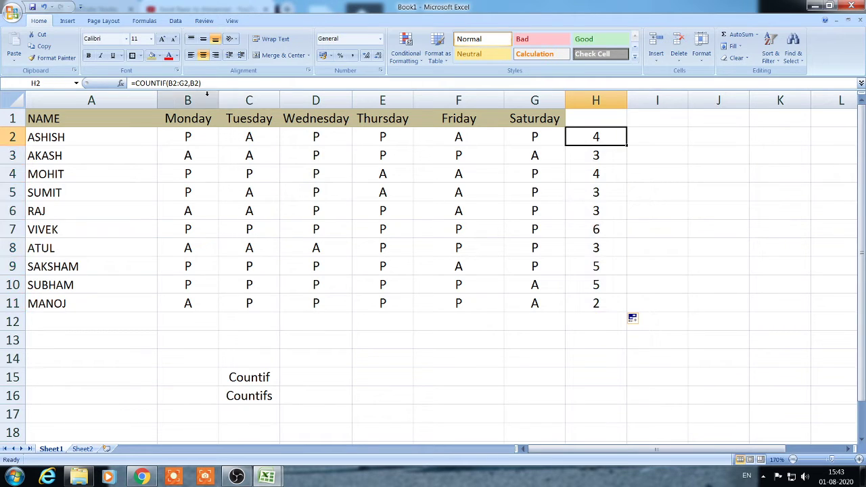
left_click(229, 83)
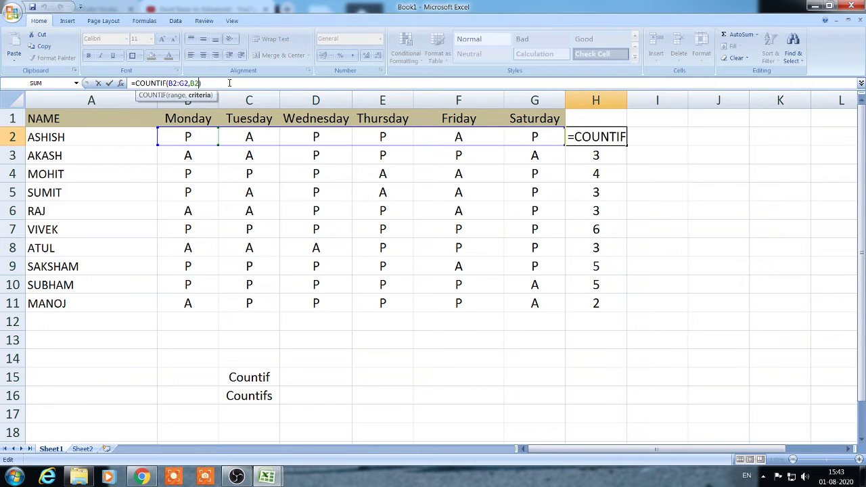
key("BackSpace")
key("BackSpace")
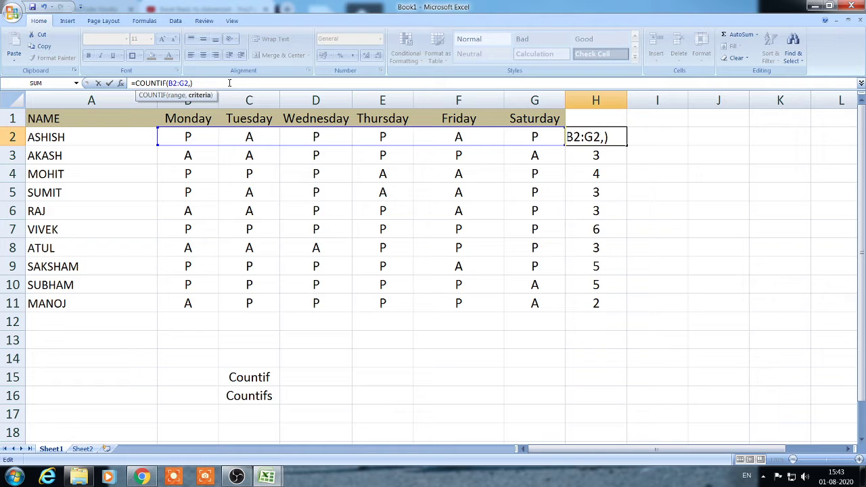
left_click(249, 137)
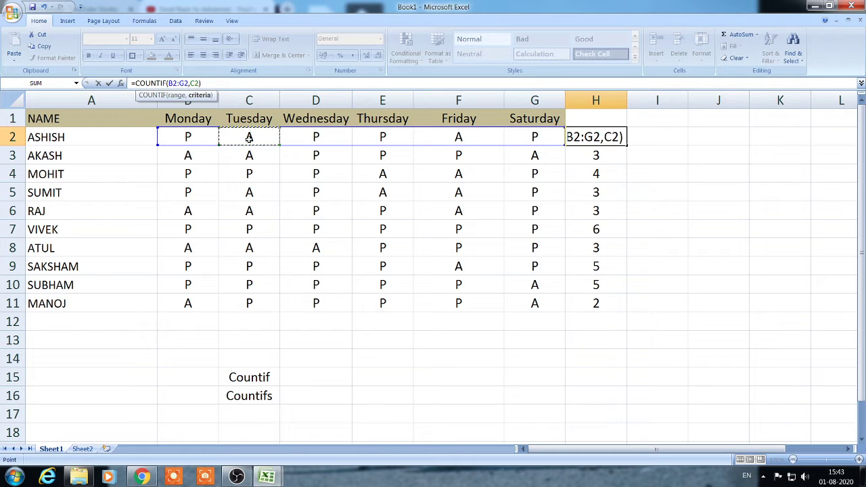
key("Return")
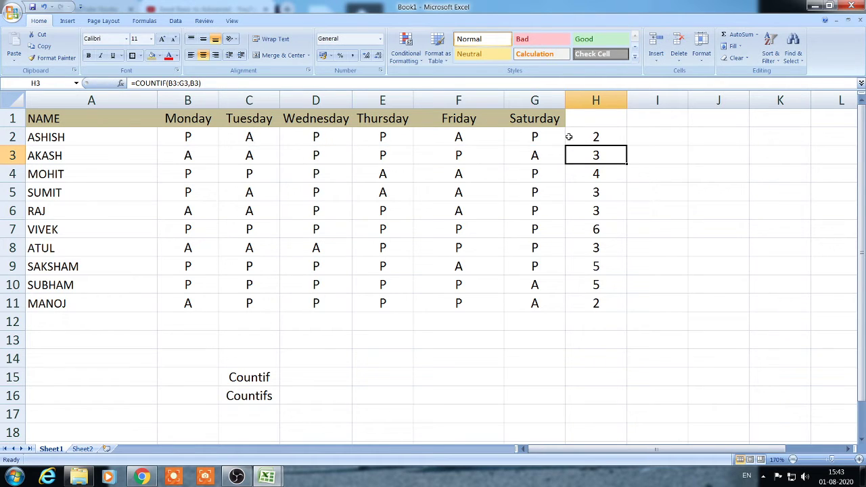
Fill the revised COUNTIF formula from H2 down to H11
left_click(570, 137)
left_click(629, 148)
left_click(612, 135)
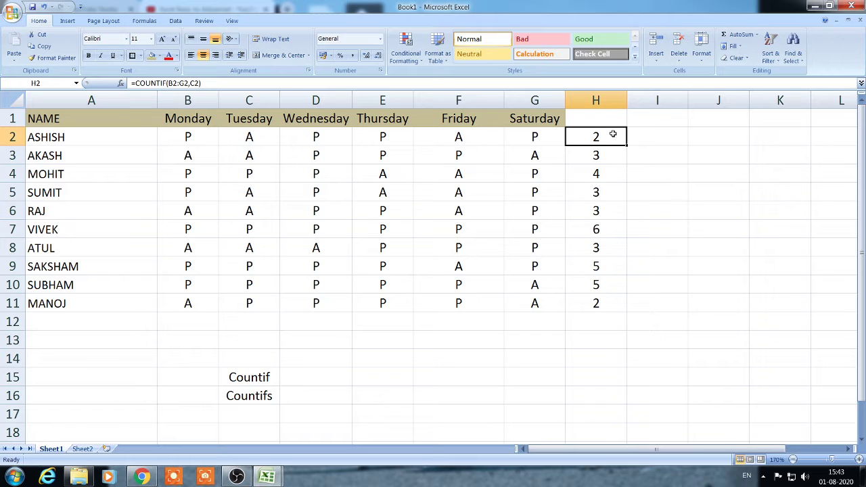
left_click_drag(628, 146, 612, 310)
left_click(549, 340)
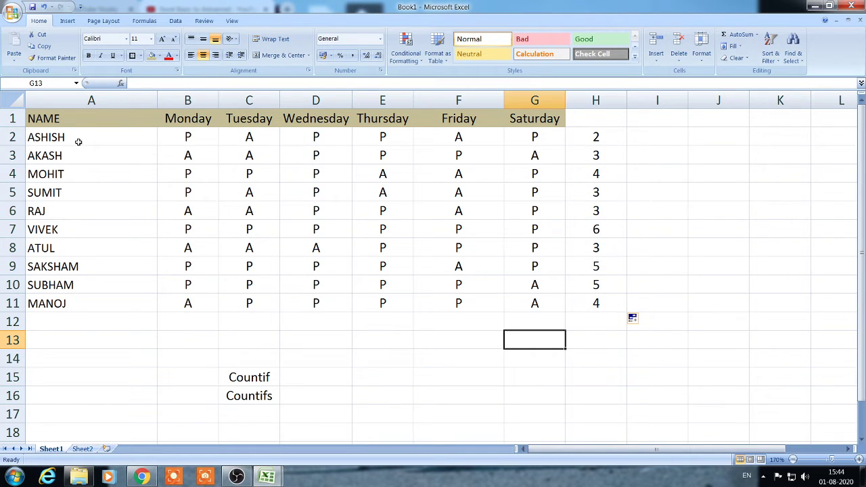
Check the counts in column H against the A marks in rows 2 and 6 of the attendance table
left_click(265, 139)
left_click(490, 138)
left_click(575, 136)
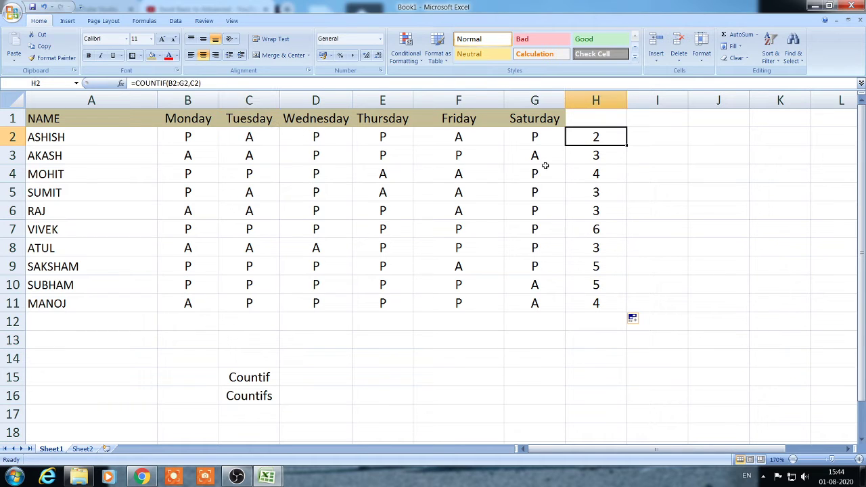
left_click(54, 214)
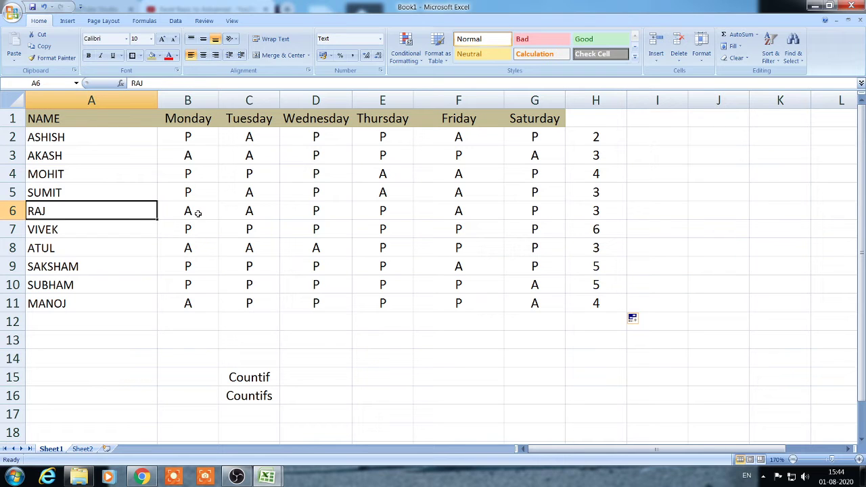
left_click(199, 215)
left_click(251, 211)
left_click(441, 212)
left_click(585, 211)
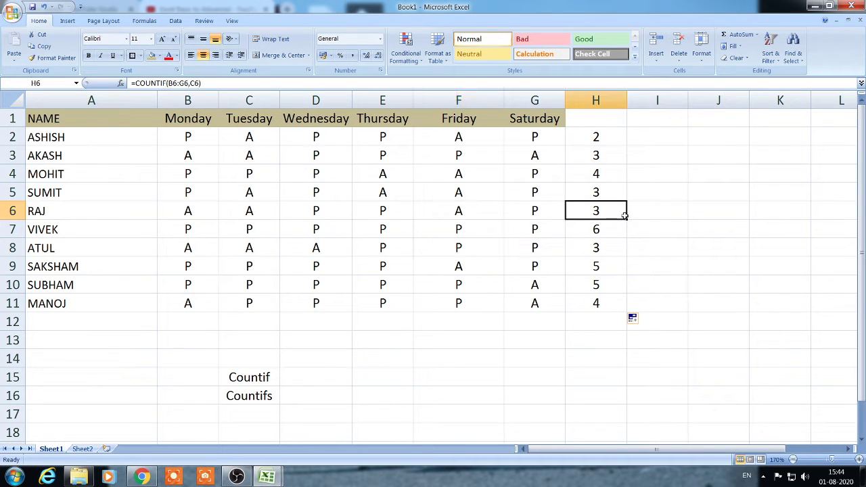
left_click(605, 136)
left_click(608, 184)
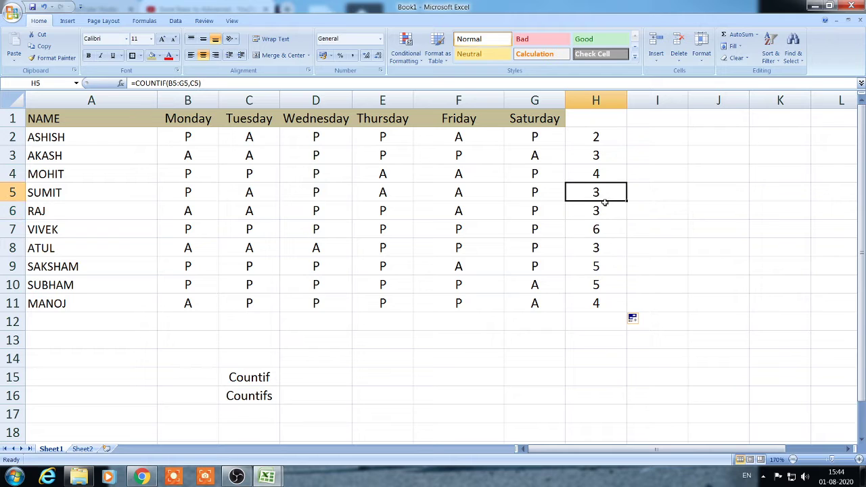
left_click(605, 216)
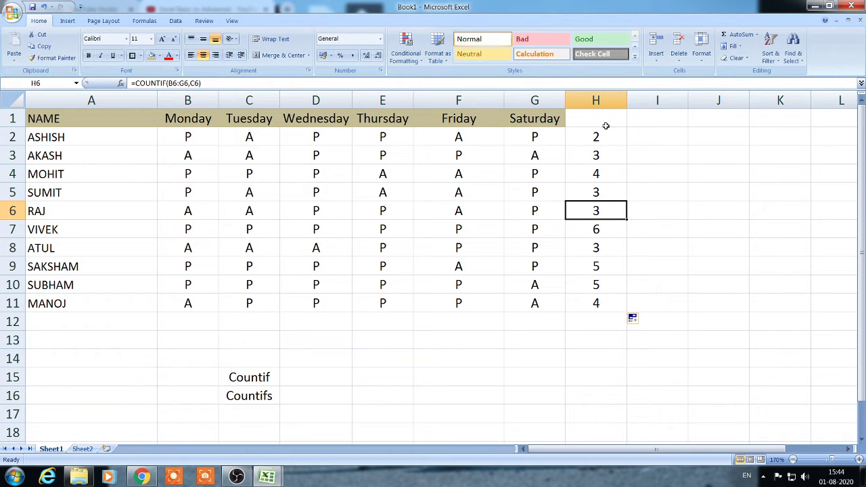
Clear the COUNTIF results from H2:H11
left_click_drag(607, 134, 607, 304)
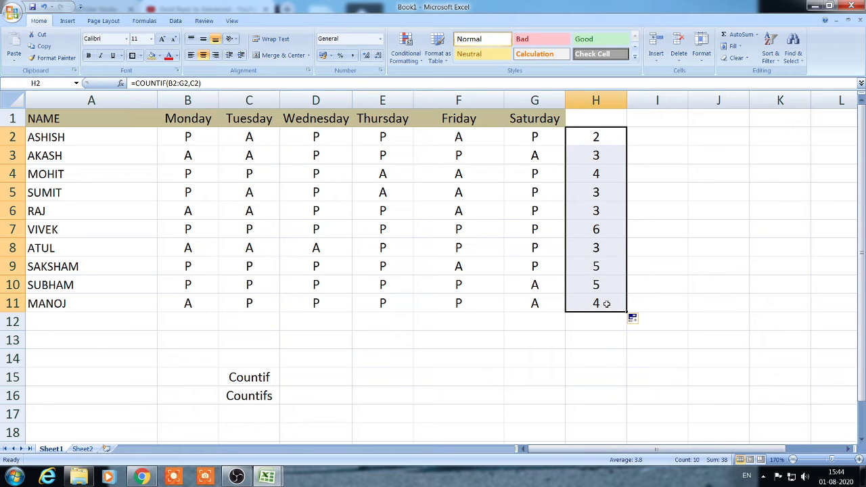
key("Delete")
Enter =COUNTIF(B2:G2,B2) in H2 to count the present days in row 2
left_click(599, 140)
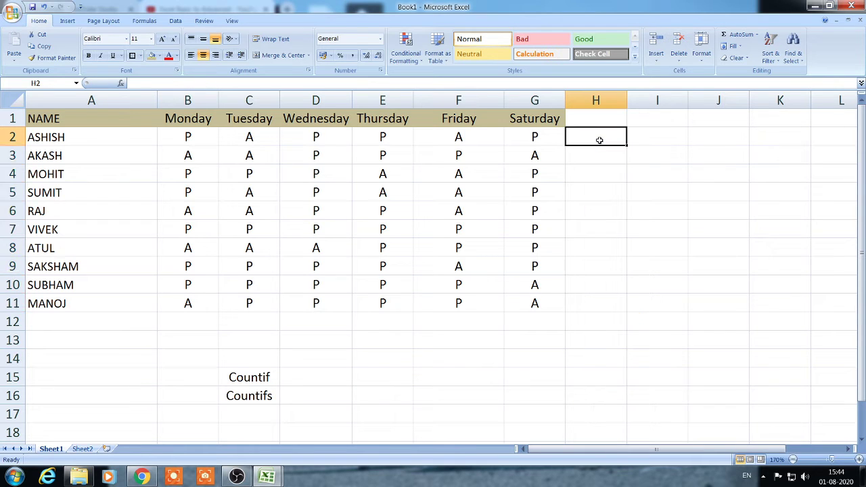
type("=coun")
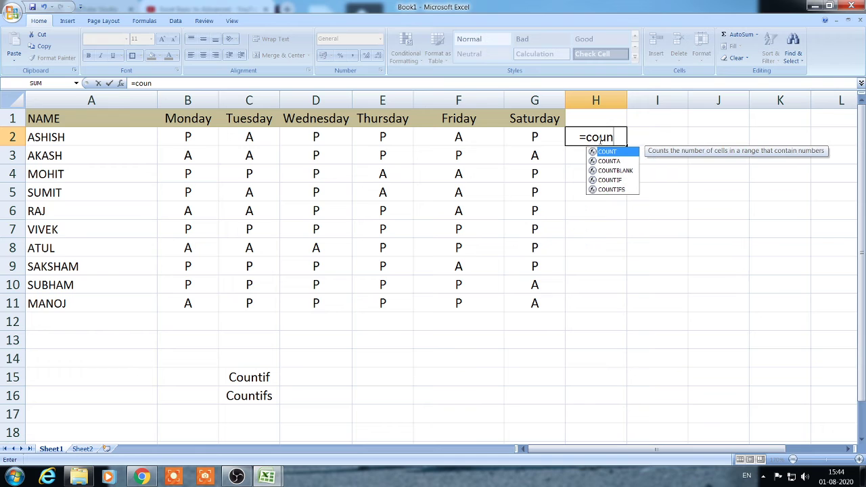
type("tif")
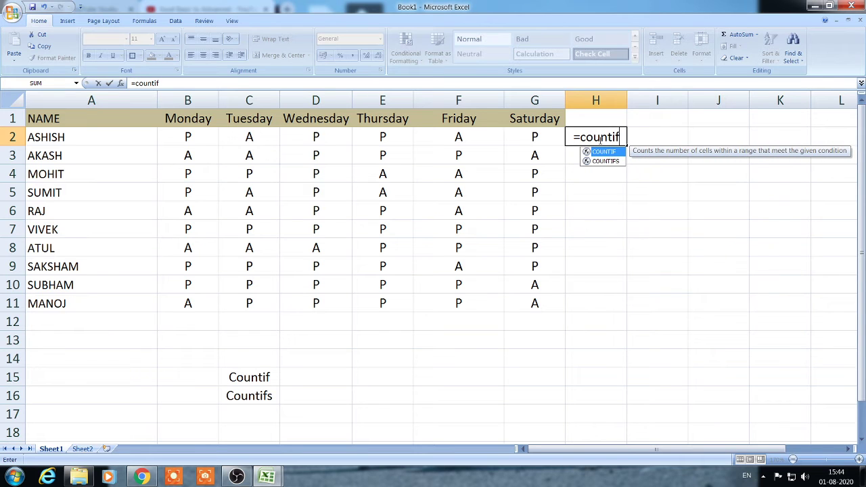
type("(")
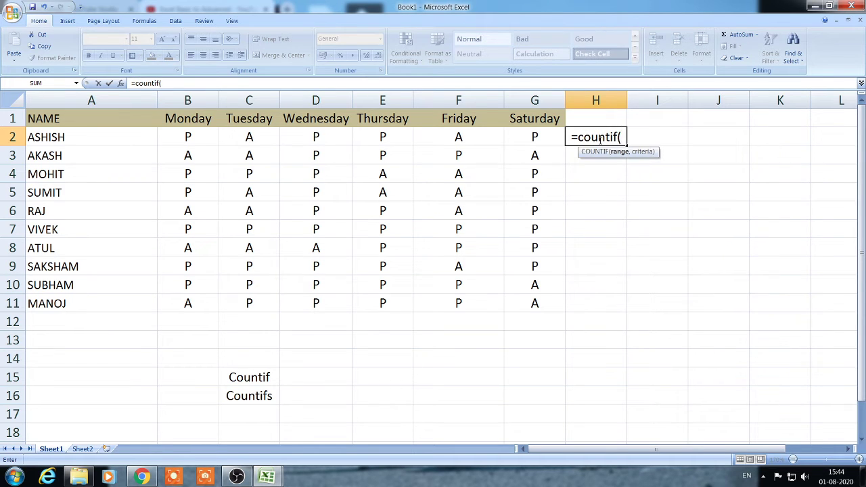
left_click_drag(203, 135, 506, 139)
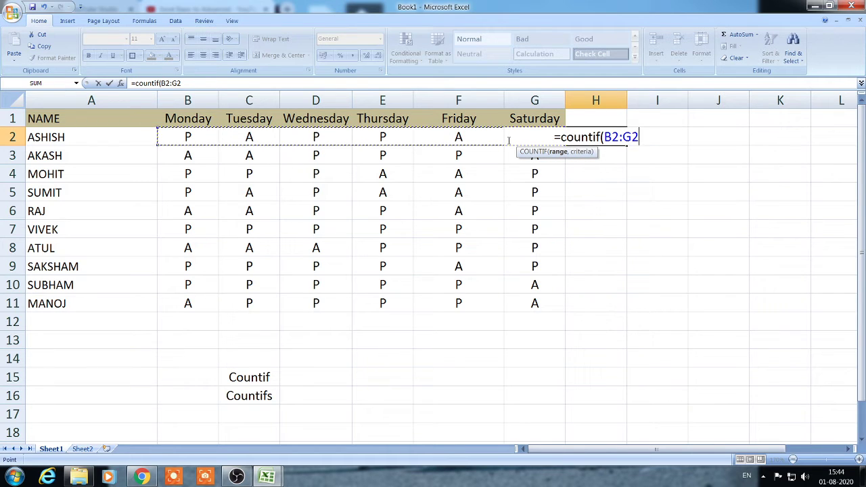
type(",")
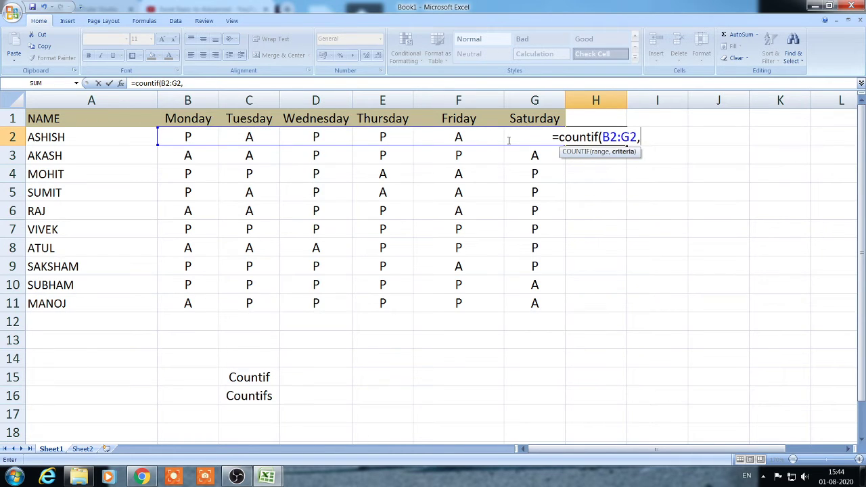
left_click(188, 138)
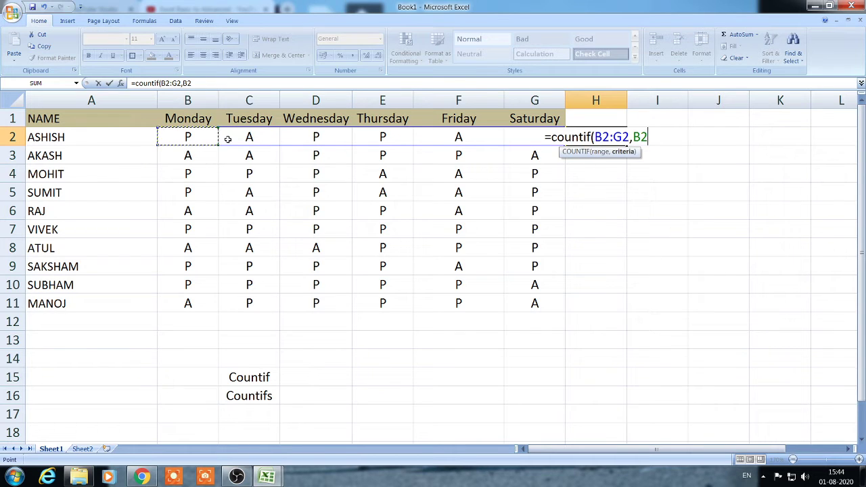
type(")")
key("Return")
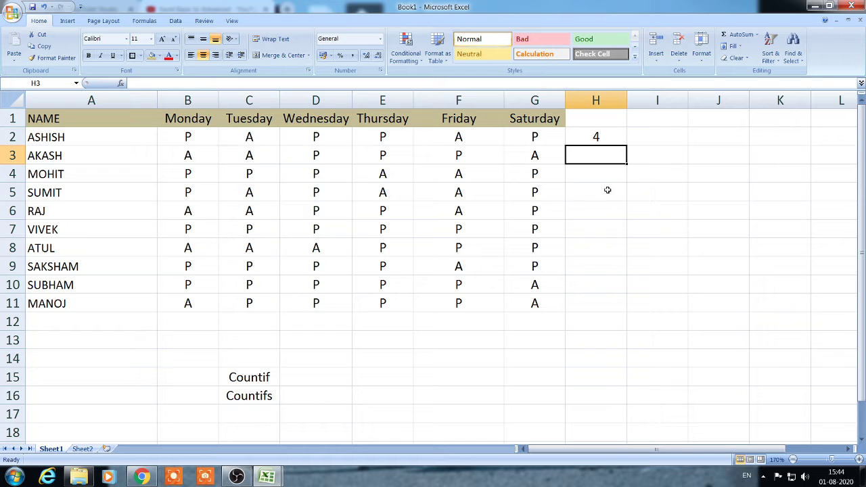
Fill the present-day COUNTIF formula from H2 down to H11
left_click(594, 139)
left_click_drag(625, 145, 605, 306)
left_click(602, 155)
left_click(595, 139)
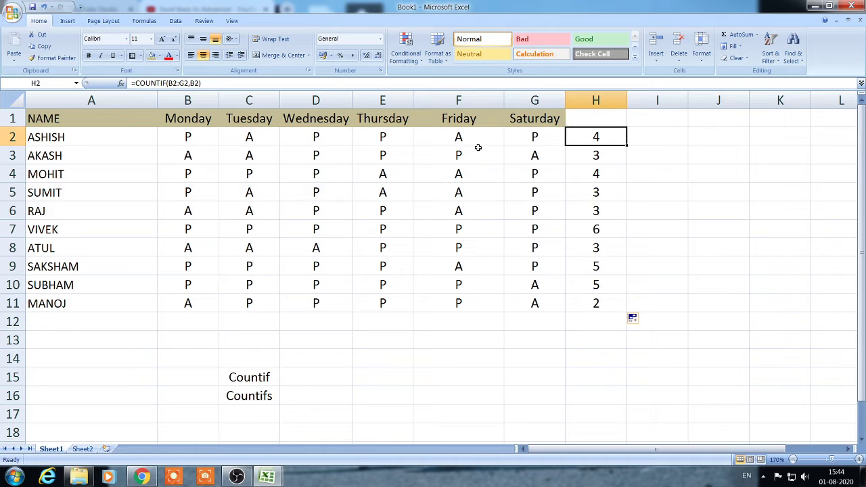
Change the criteria of the COUNTIF formula in H2 from B2 to C2 to count the A marks
left_click(199, 82)
key("BackSpace")
key("BackSpace")
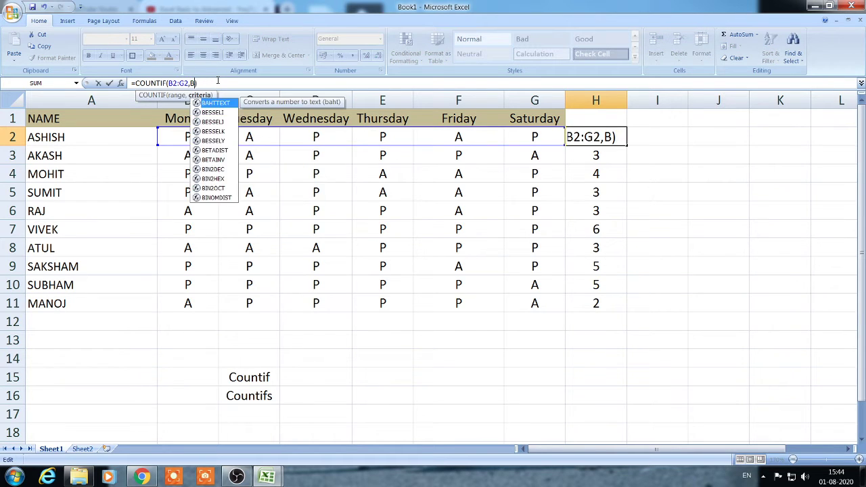
left_click(249, 138)
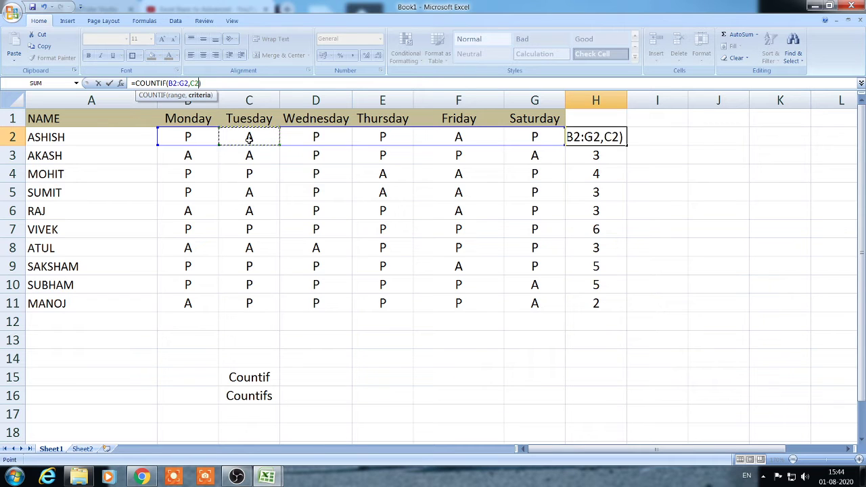
key("Return")
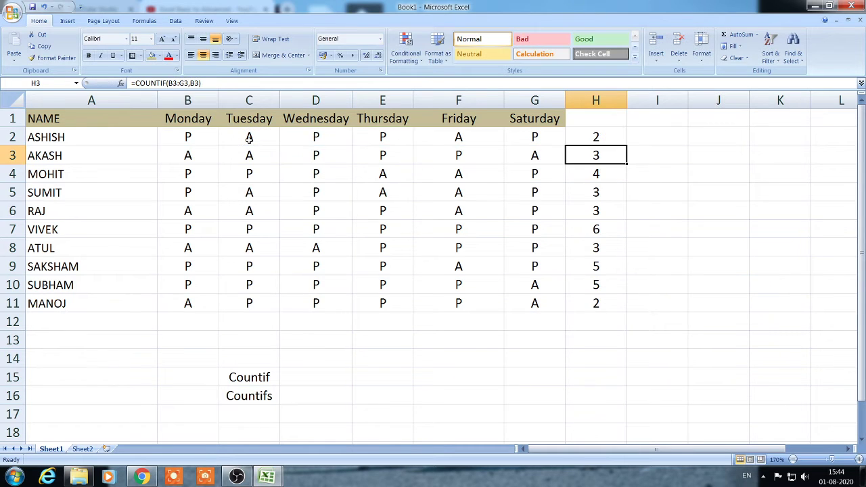
Fill the edited absence COUNTIF formula from H2 down to H11
left_click(600, 139)
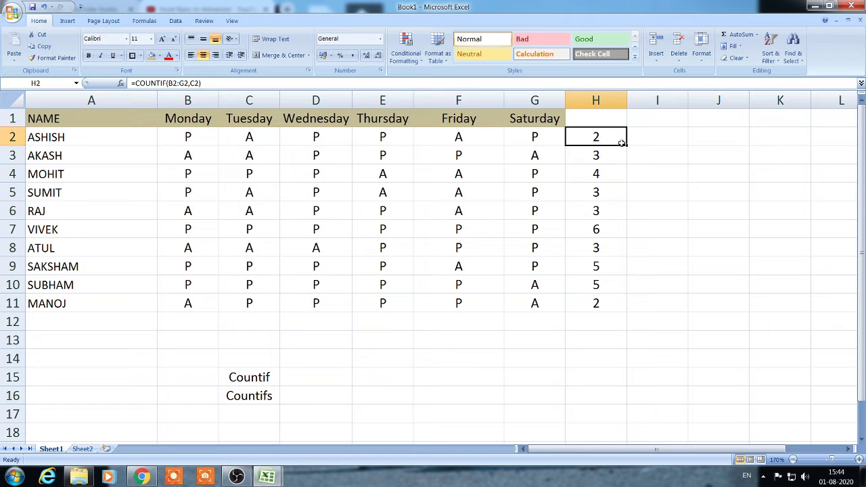
left_click_drag(626, 146, 608, 306)
left_click(567, 325)
left_click(581, 208)
left_click(590, 126)
left_click(625, 143)
left_click(678, 172)
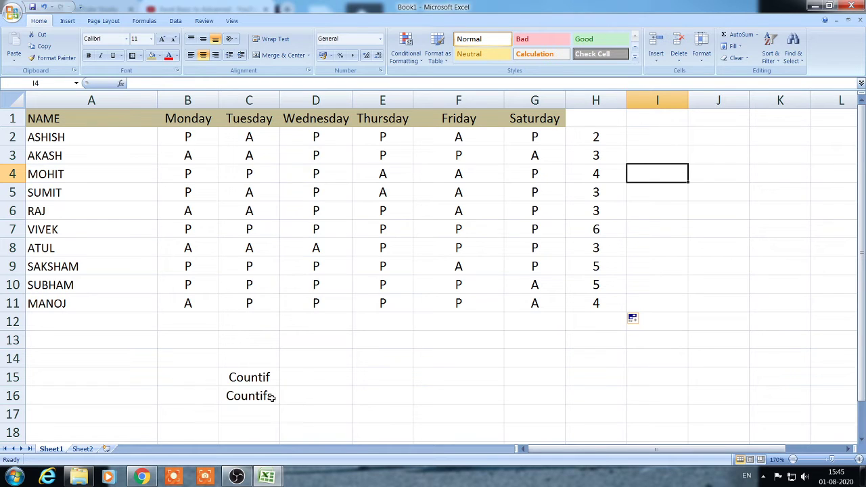
Open Sheet2 and examine the upper sales table and the name and city criteria in E2:F2
left_click(84, 449)
left_click(228, 205)
left_click(250, 145)
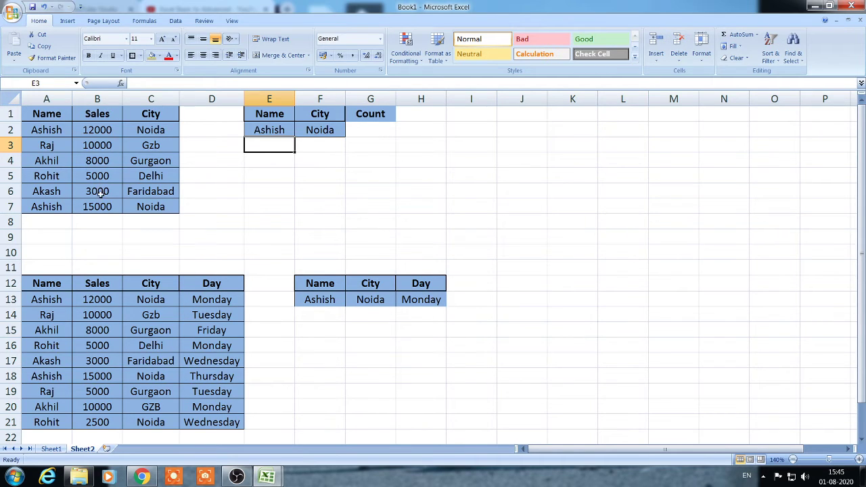
left_click(207, 193)
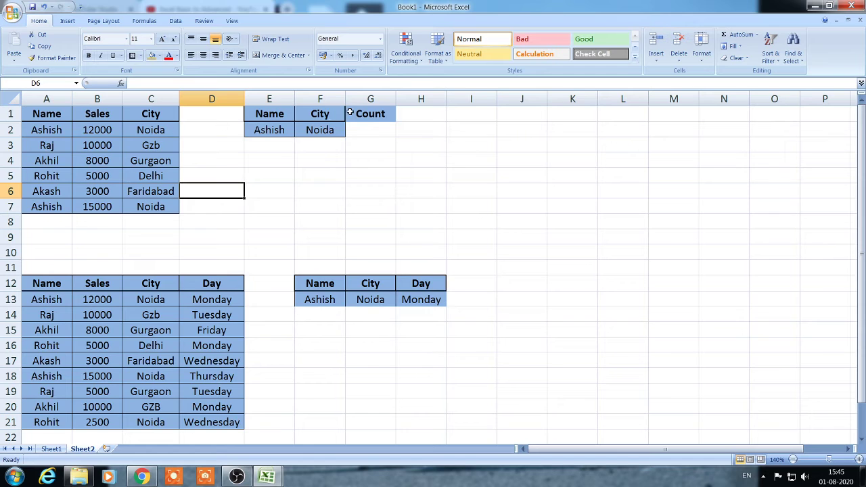
left_click(365, 132)
left_click(326, 130)
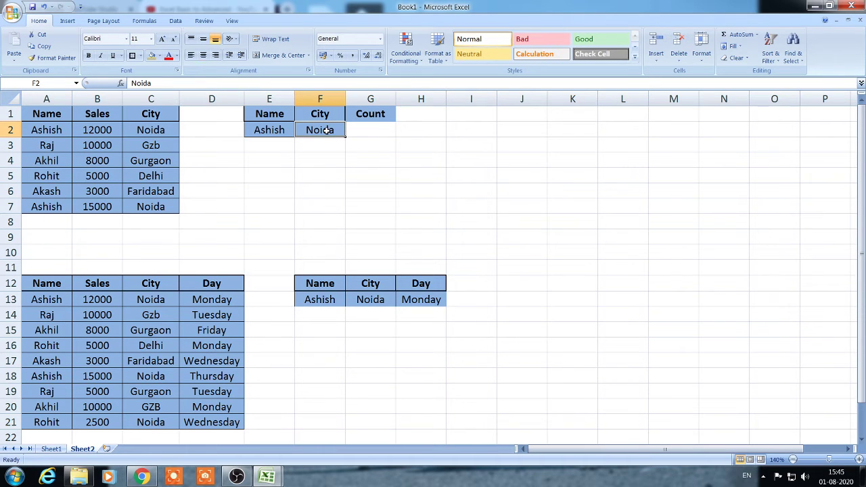
left_click(276, 131)
Start a COUNTIFS formula in G2 with A2:A7 as the first criteria range and E2 as its criterion
left_click(372, 134)
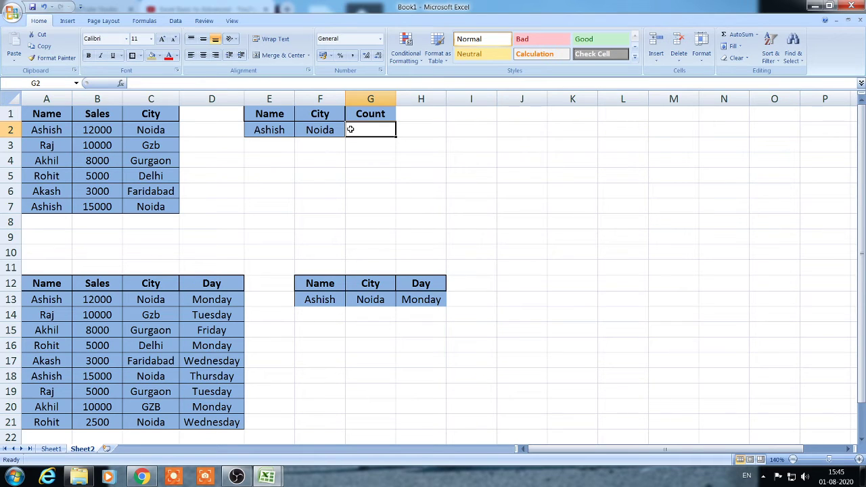
type("=")
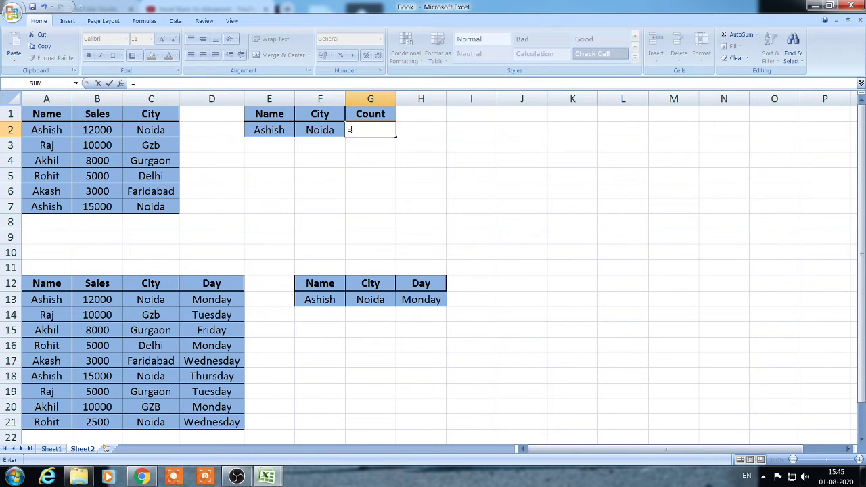
type("counti")
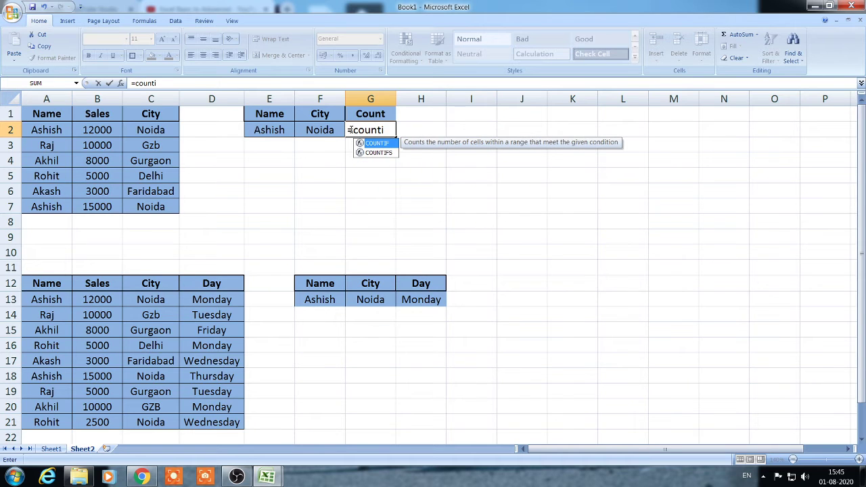
type("fs(")
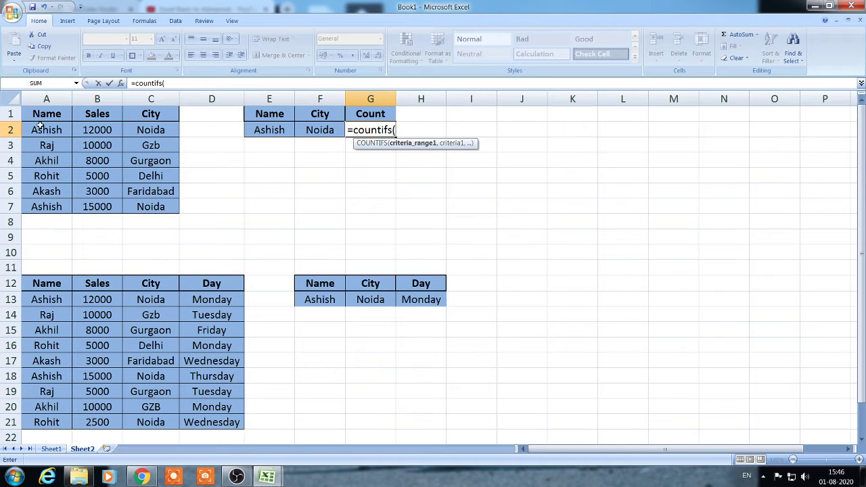
left_click_drag(42, 130, 41, 203)
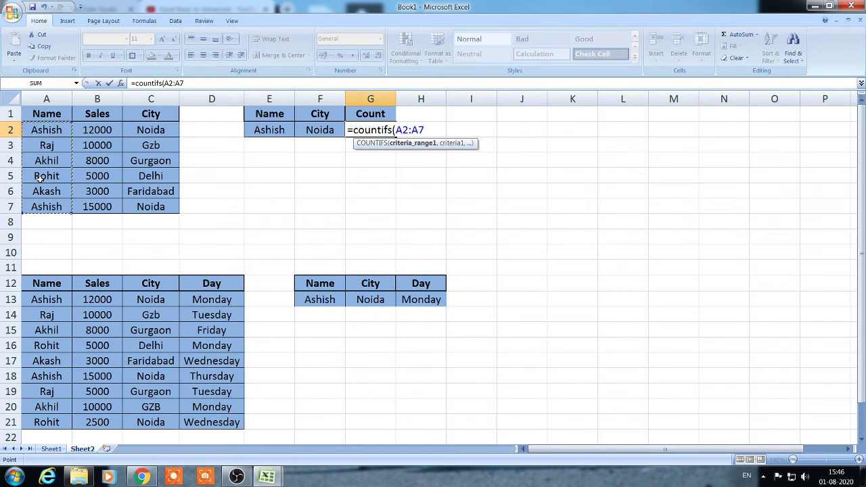
type(",")
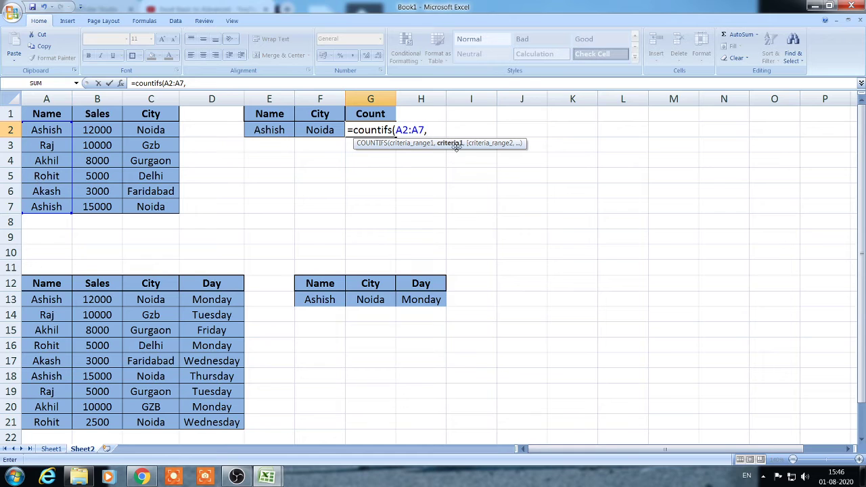
left_click(286, 130)
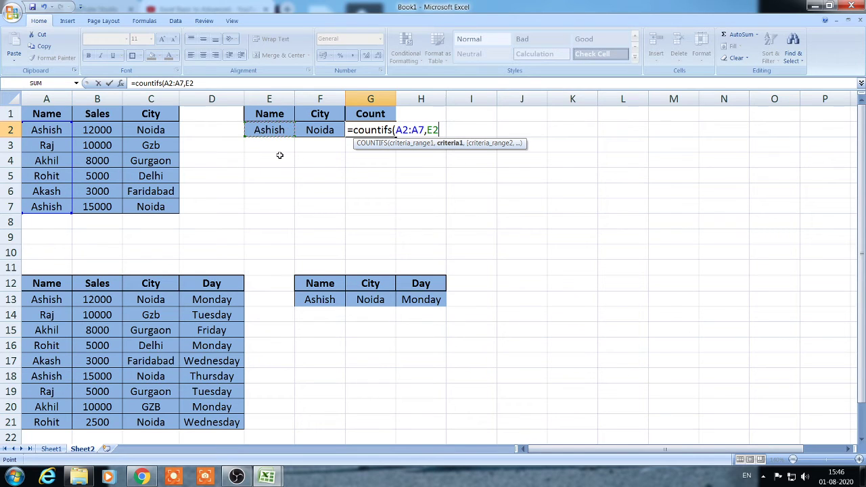
type(",")
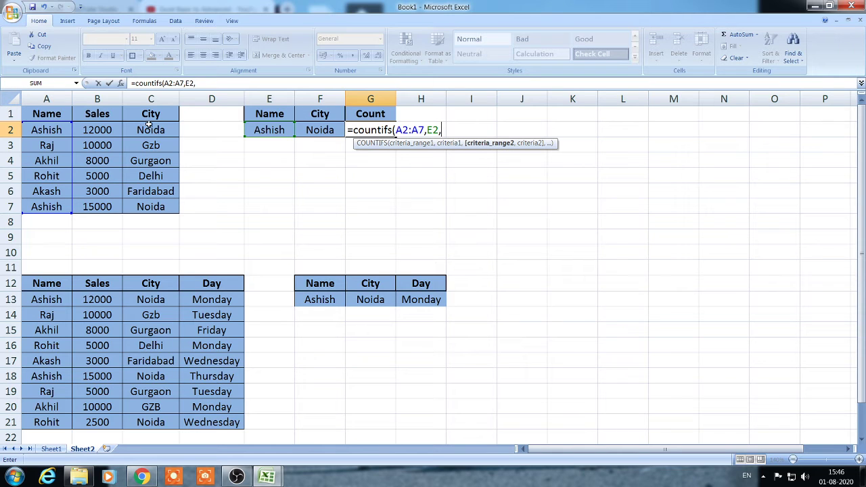
Complete the COUNTIFS formula in G2 with C2:C7 as the second criteria range and F2 as its criterion
left_click_drag(148, 125, 177, 208)
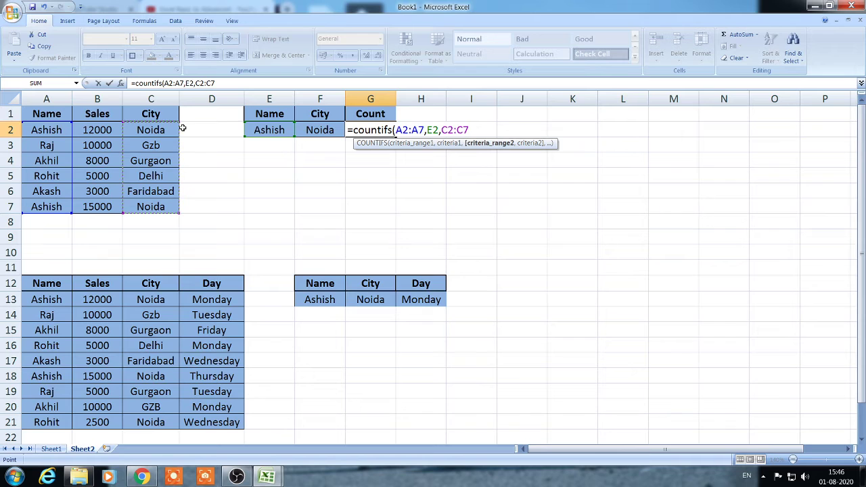
type(",")
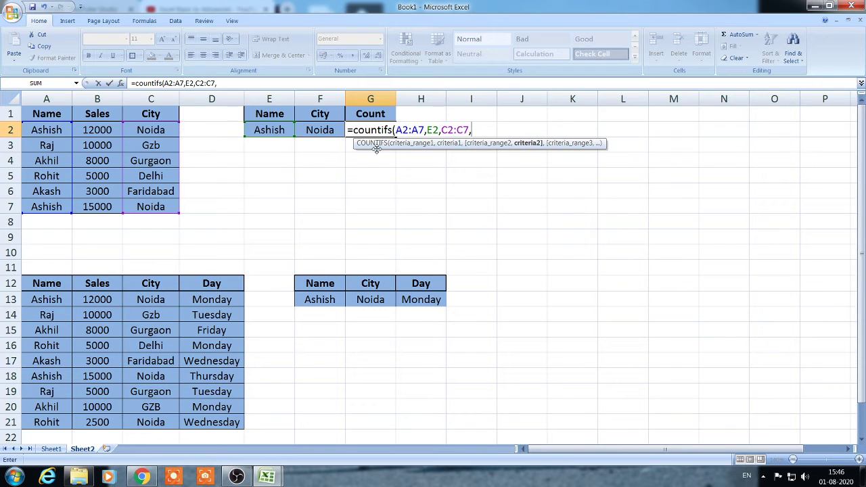
left_click(325, 130)
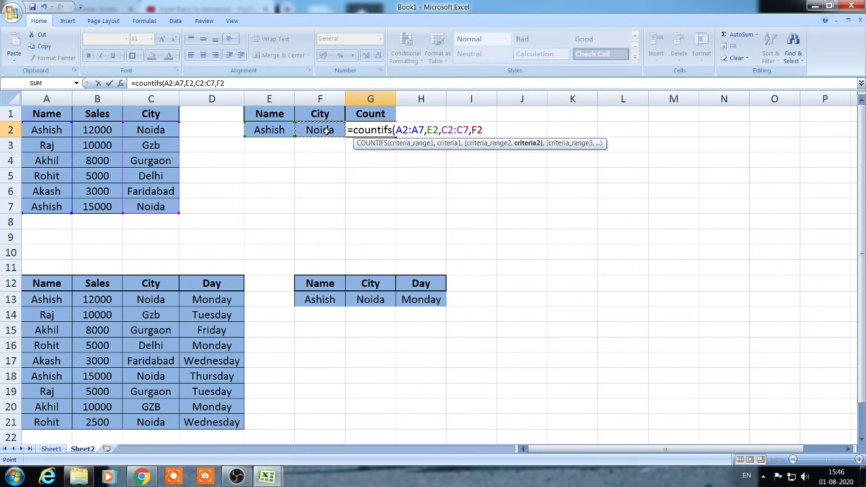
type(")")
key("Return")
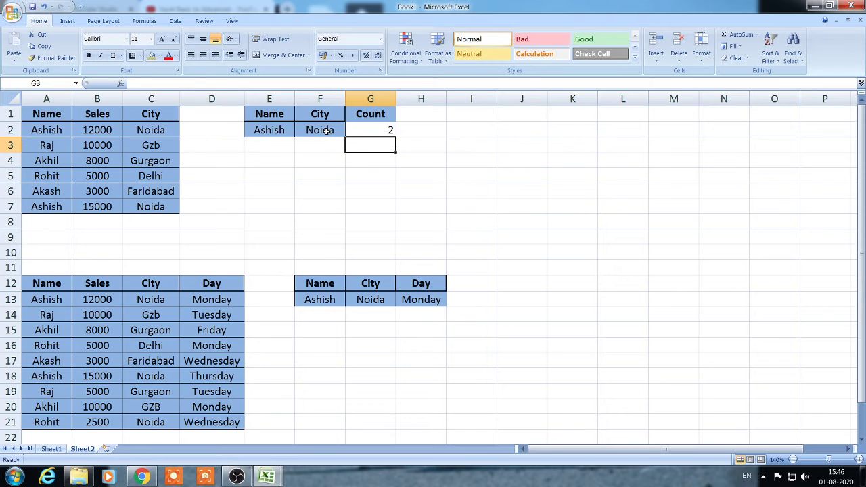
Check the COUNTIFS result in G2 against the matching name and city entries in rows 2 and 7 of the upper sales table
left_click(382, 131)
left_click(413, 130)
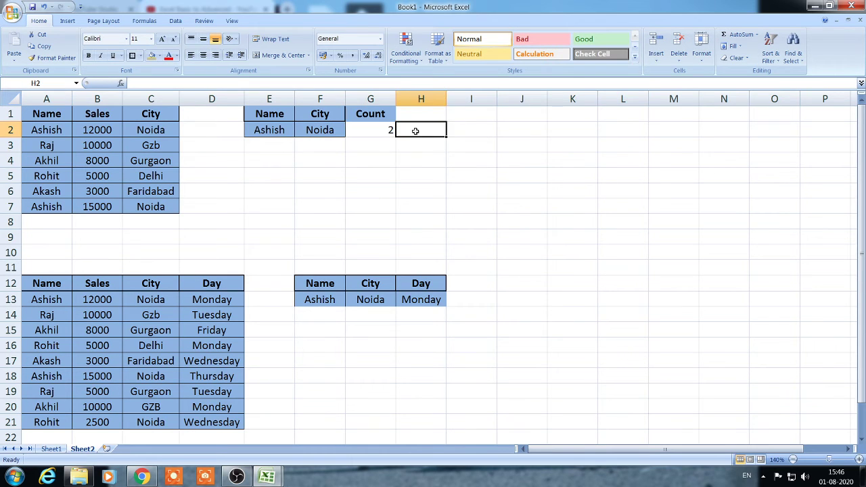
left_click(55, 131)
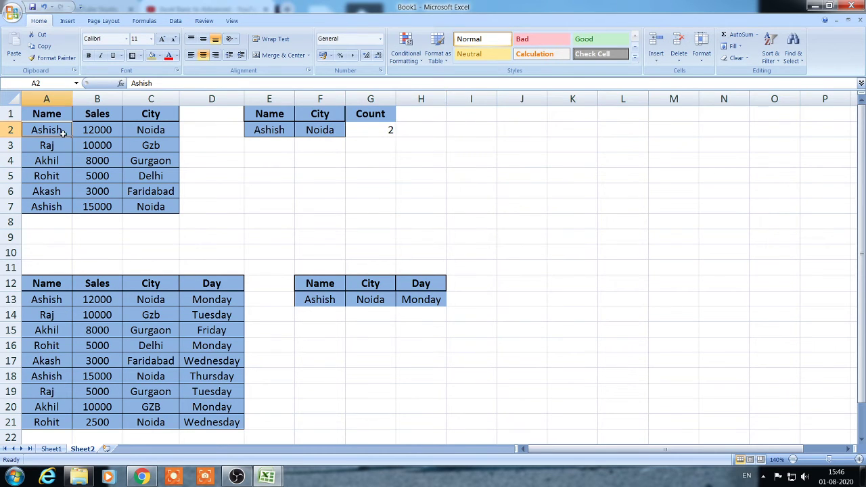
left_click(146, 129)
left_click(48, 193)
left_click(50, 202)
left_click(145, 207)
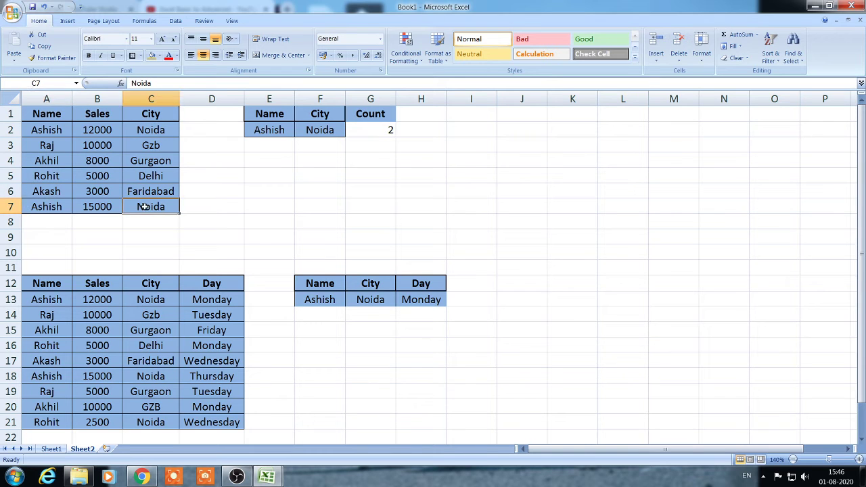
left_click(164, 133)
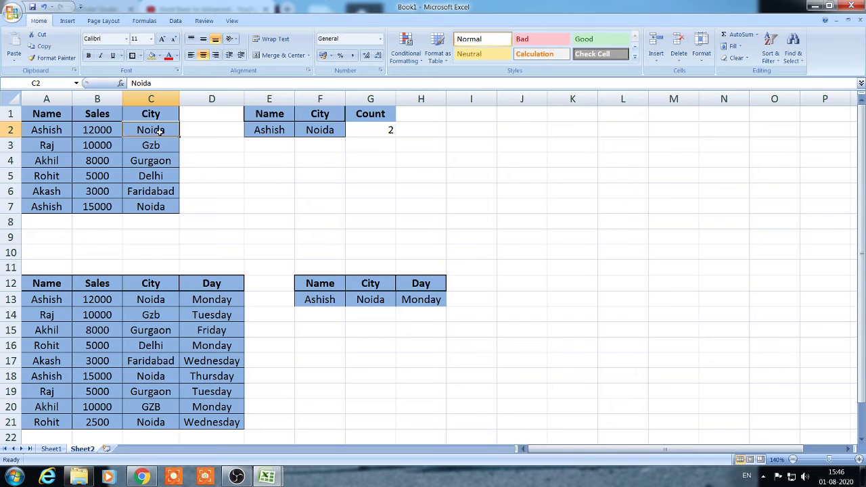
left_click(383, 132)
left_click(434, 132)
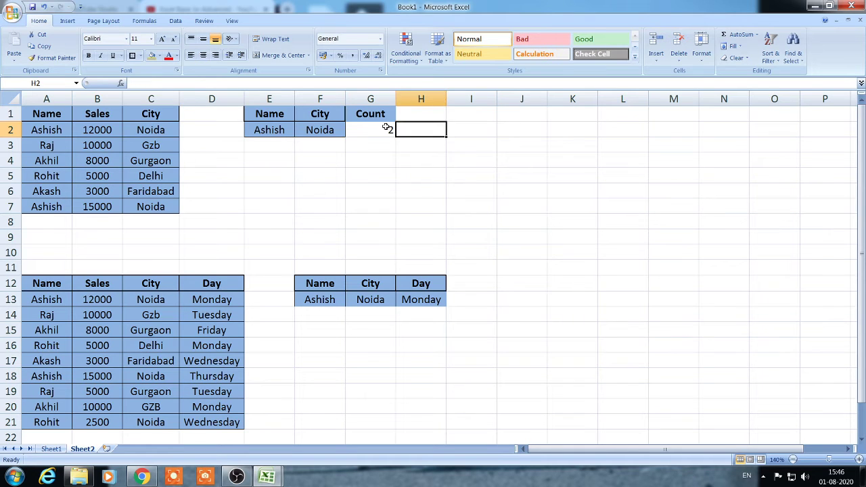
left_click(386, 128)
left_click(411, 128)
left_click(376, 128)
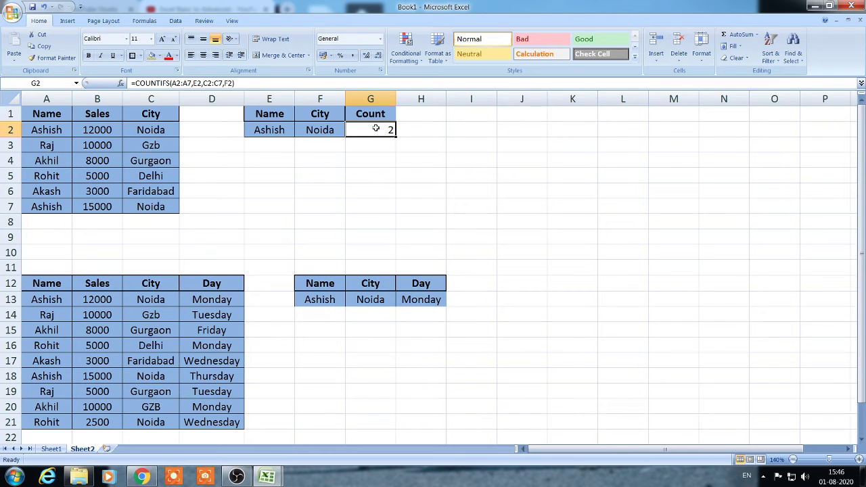
Re-enter the COUNTIFS formula in G2 of Sheet2, starting with A2:A7 as the first criteria range and E2 as its criterion
left_click(53, 450)
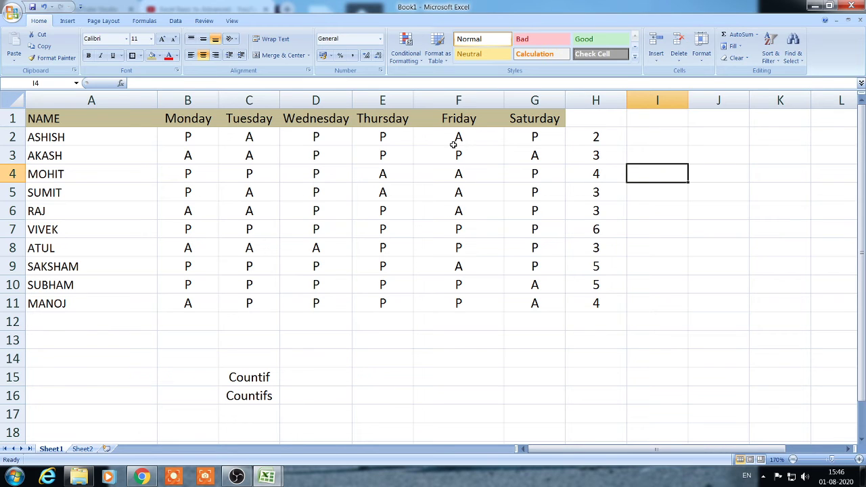
left_click(81, 449)
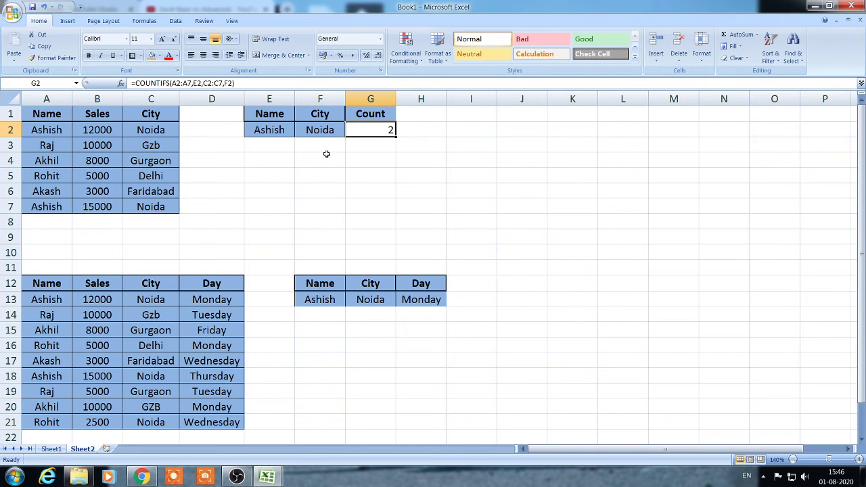
type("=")
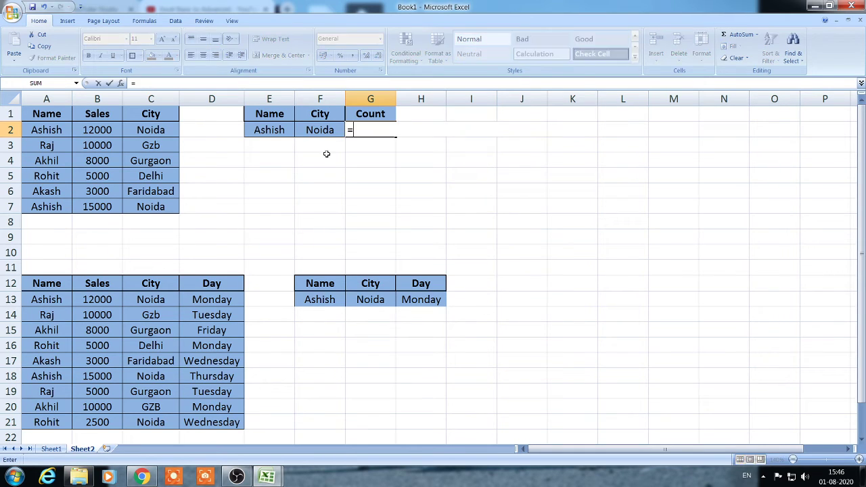
type("countif")
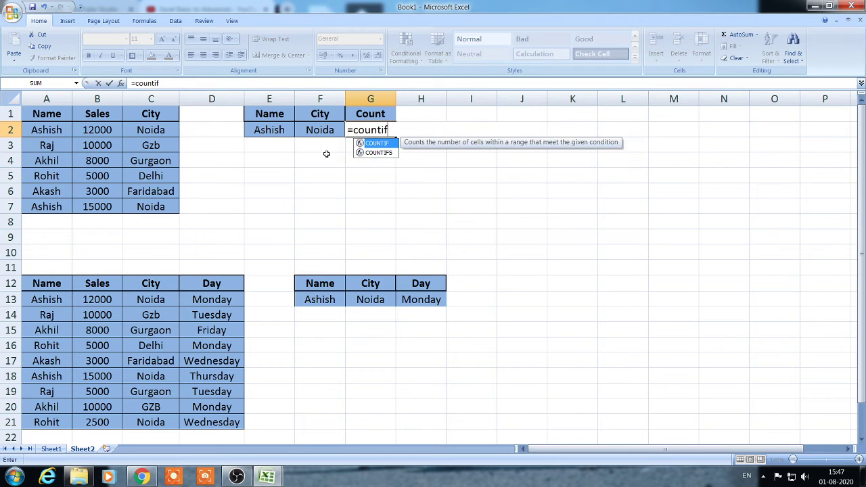
type("s(")
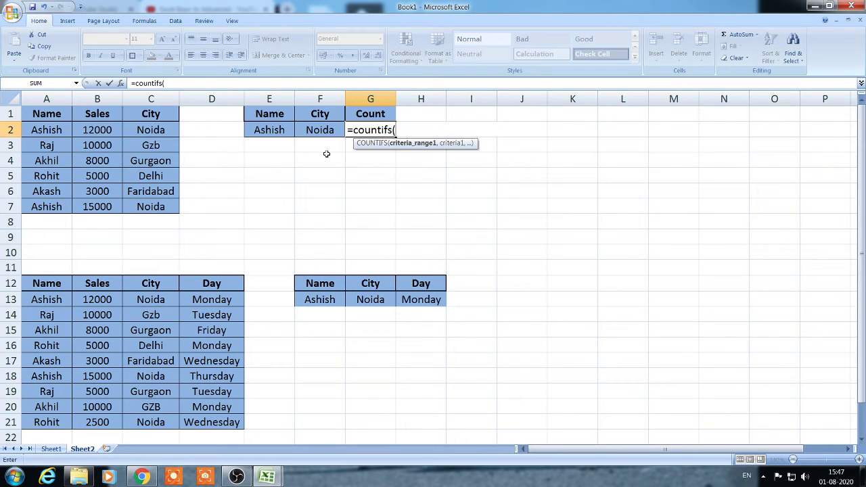
left_click_drag(60, 129, 46, 201)
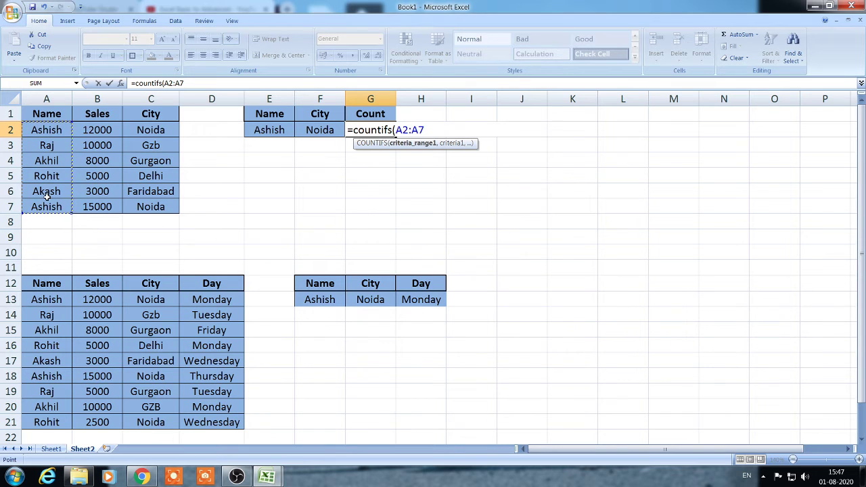
type(",")
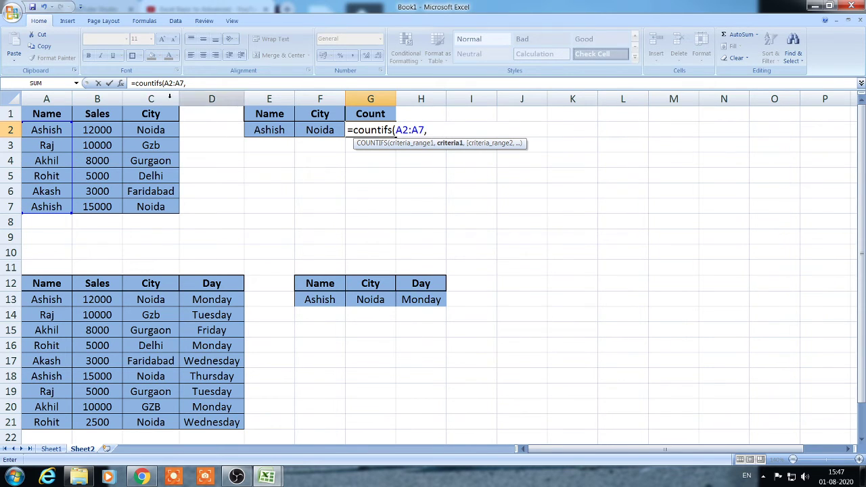
left_click(276, 129)
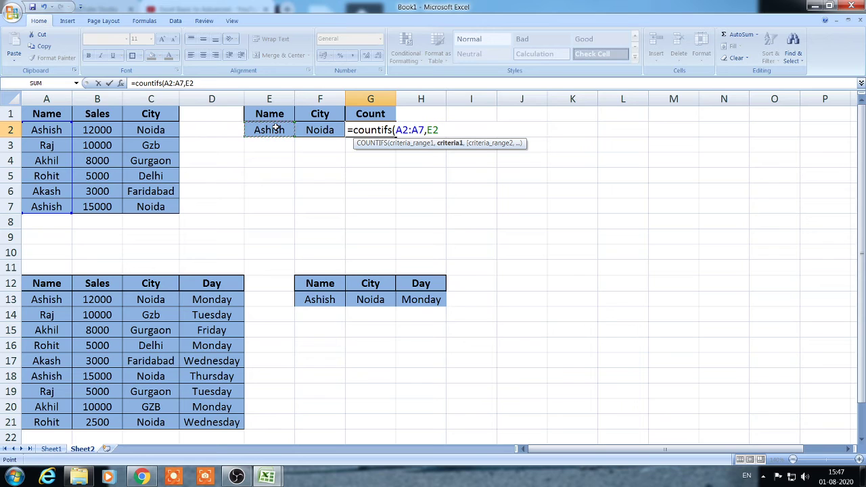
type(",")
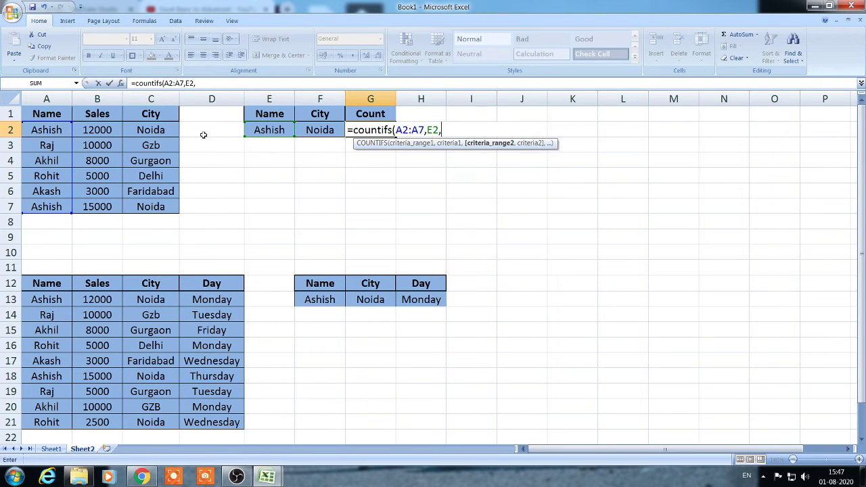
Add C2:C7 as the second criteria range with F2 as its criterion and finish the COUNTIFS formula in G2
left_click_drag(159, 129, 161, 205)
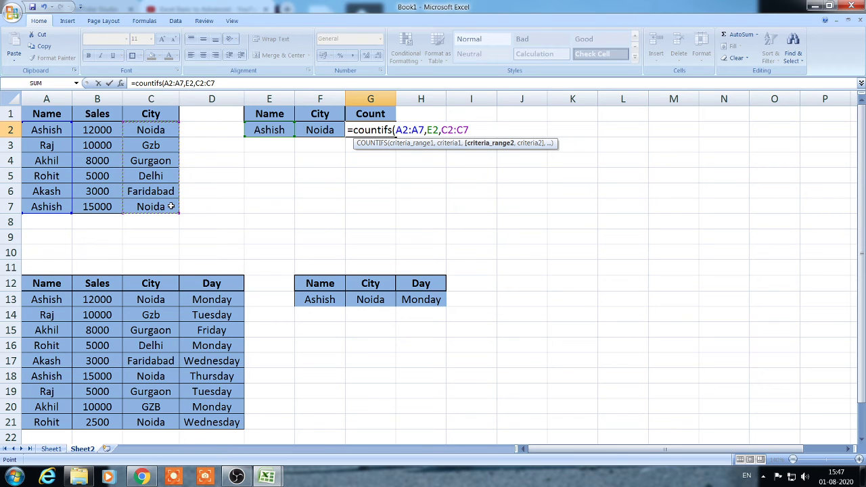
type(",")
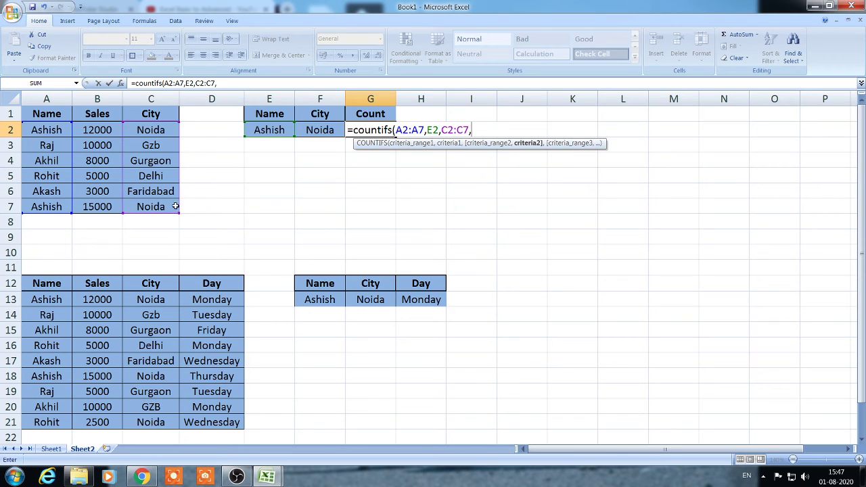
left_click(315, 131)
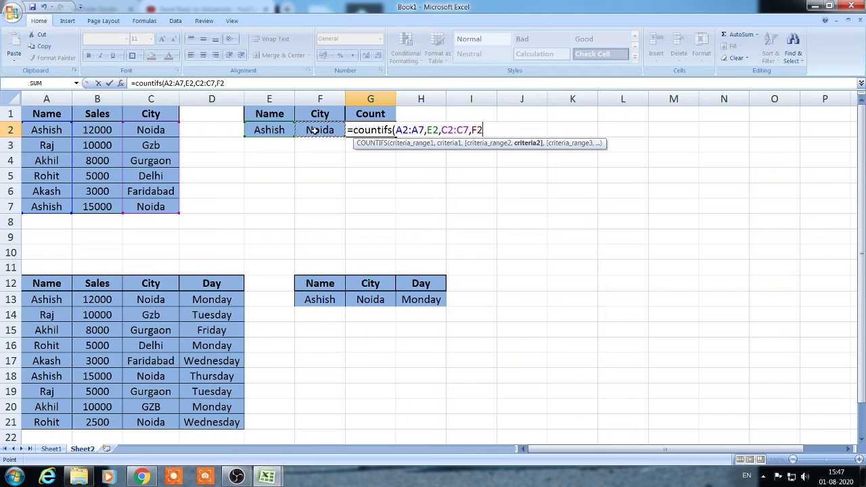
type(")")
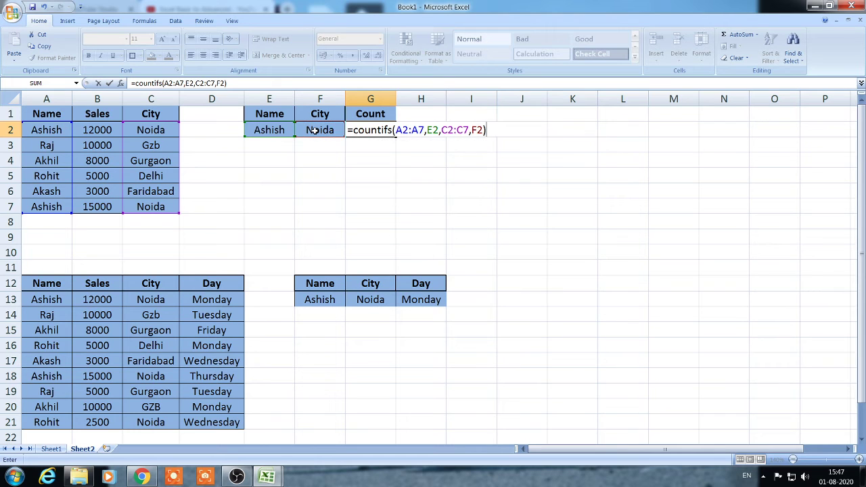
key("Return")
Review the COUNTIFS result in G2 together with the name and city criteria in E2 and F2
left_click(376, 127)
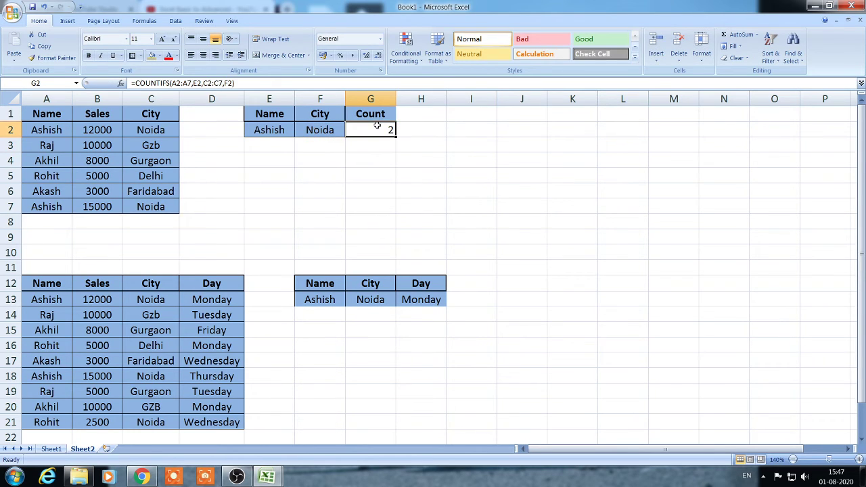
left_click(309, 125)
left_click(250, 128)
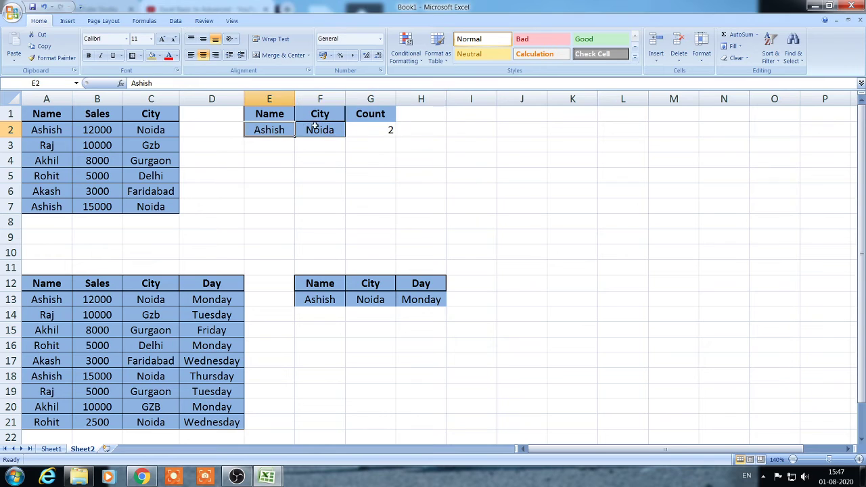
left_click(315, 125)
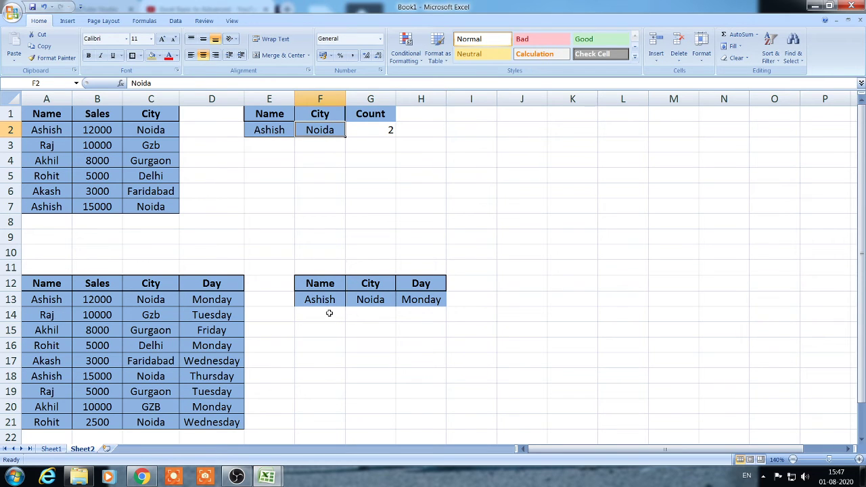
Start a COUNTIFS formula in I13 with A13:A21 as the first criteria range and F13 as its criterion
scroll(324, 318, "down", 1)
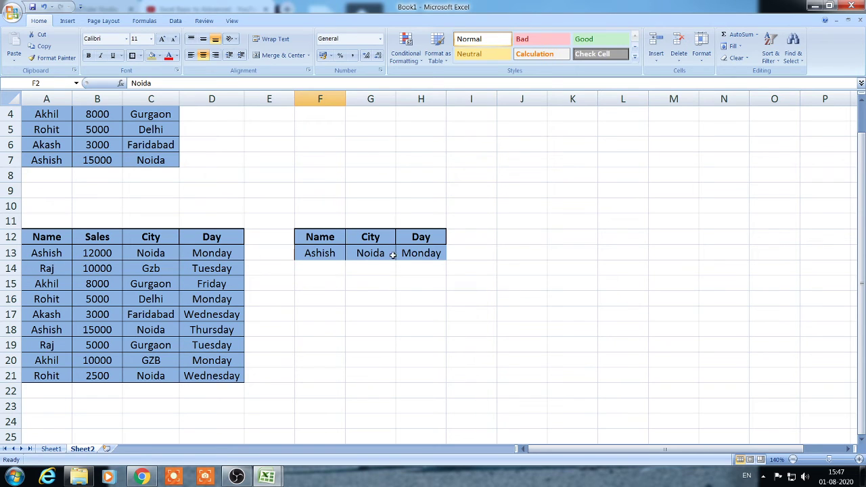
left_click(468, 256)
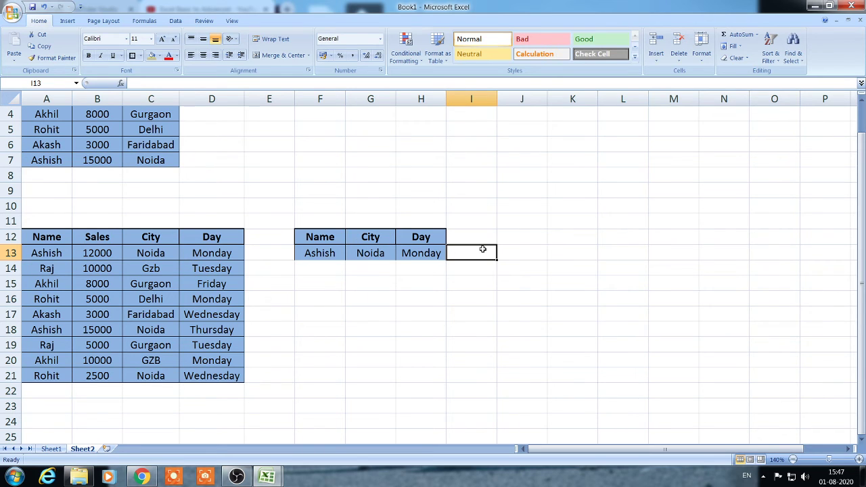
type("=coun")
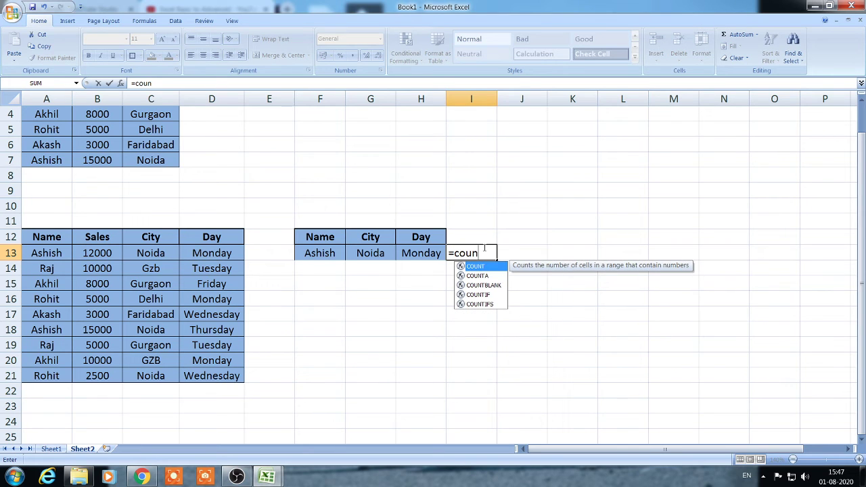
type("tifs")
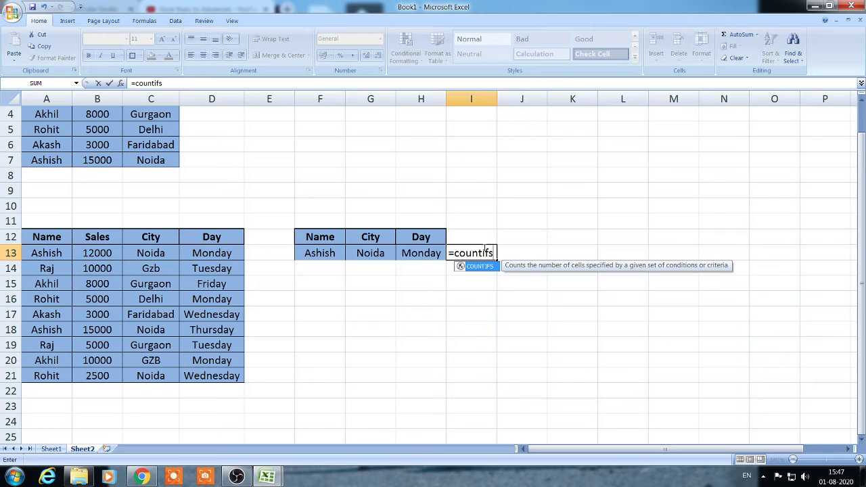
type("(")
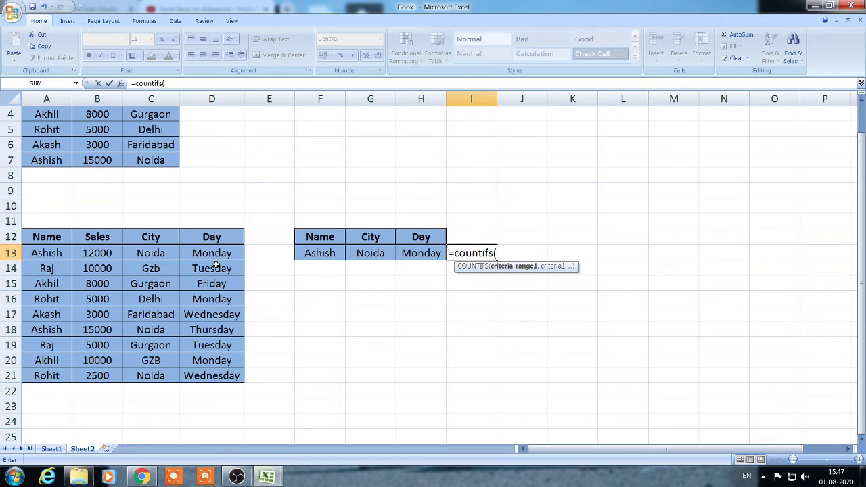
left_click_drag(61, 253, 57, 376)
type(",")
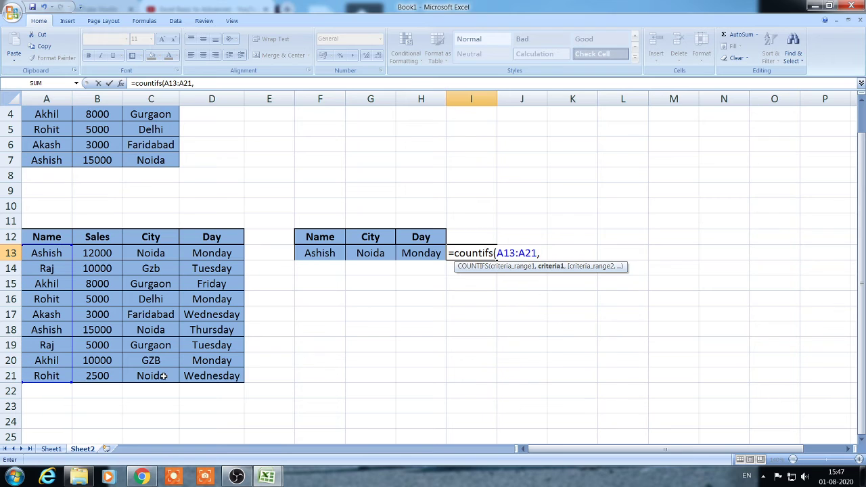
left_click(316, 252)
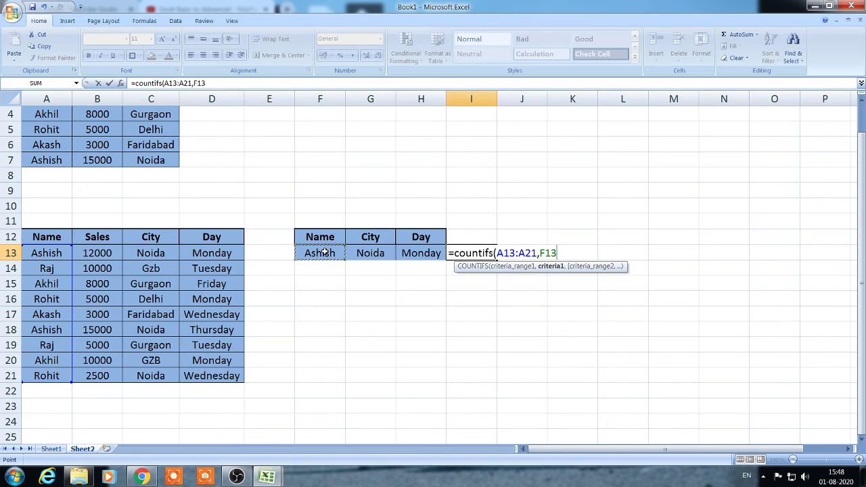
type(",")
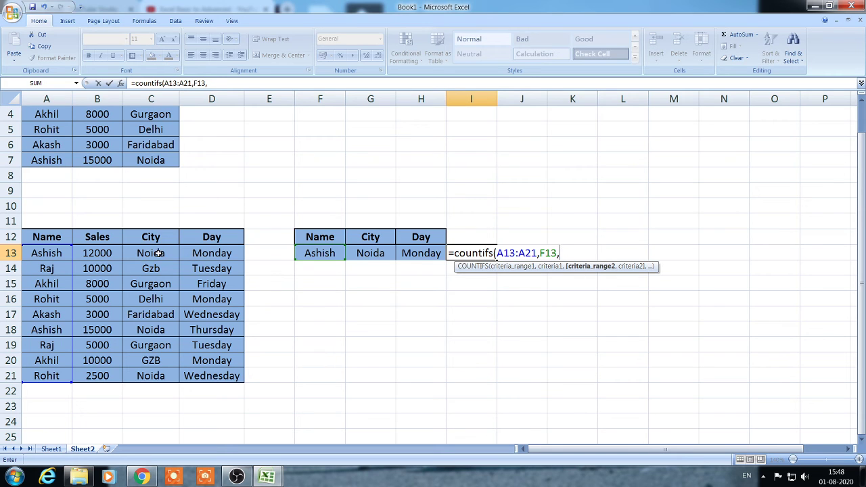
Add C13:C21 as the second criteria range and G13 as its criterion to the COUNTIFS formula in I13
left_click_drag(154, 253, 152, 373)
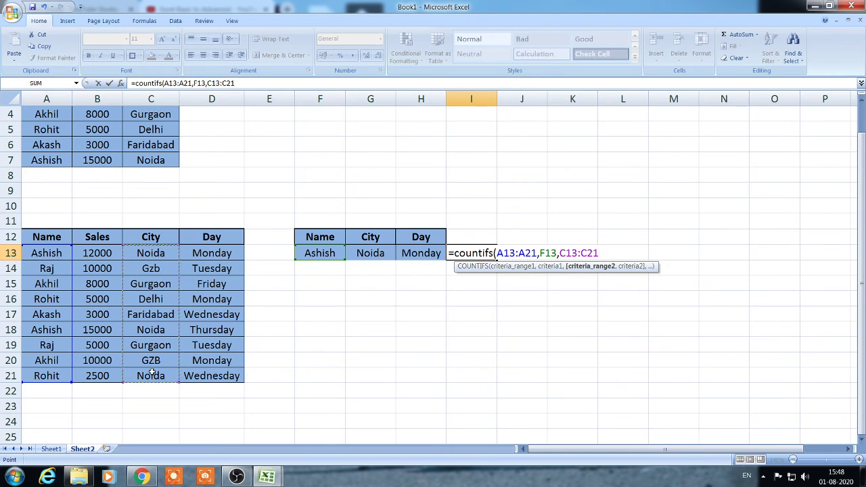
type(",")
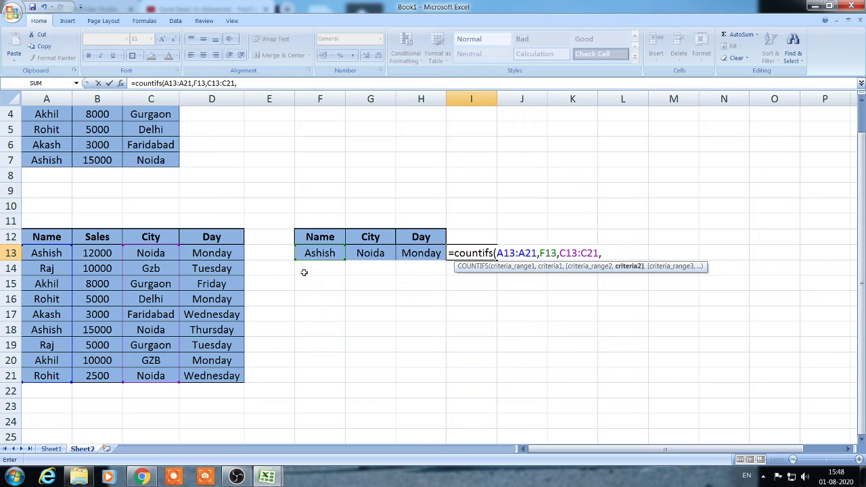
left_click(372, 253)
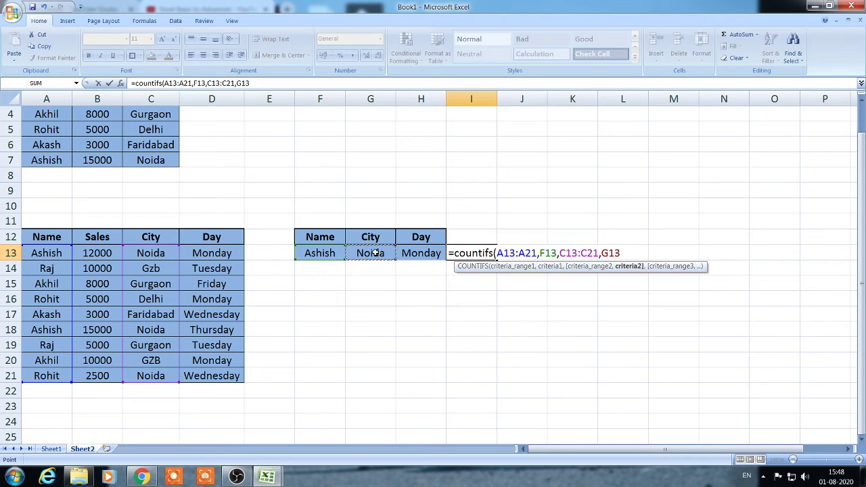
type(",")
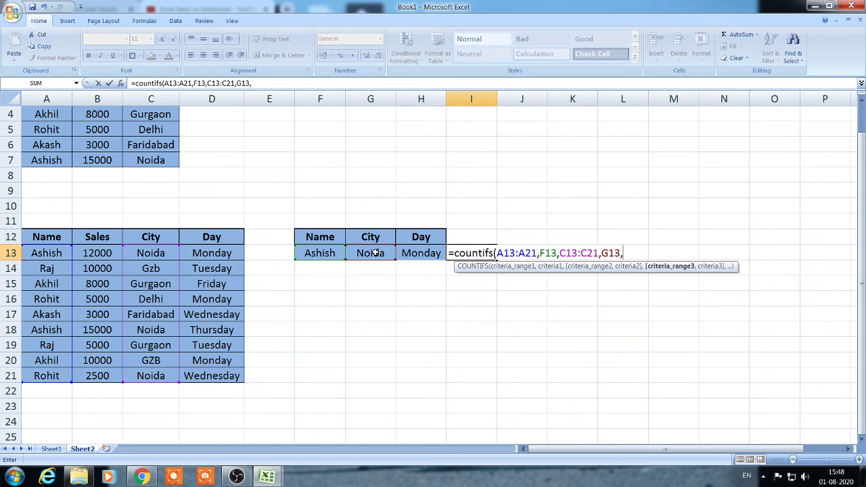
Complete the COUNTIFS formula in I13 with D13:D21 as the third criteria range and H13 as its criterion
left_click_drag(223, 252, 237, 378)
type(",")
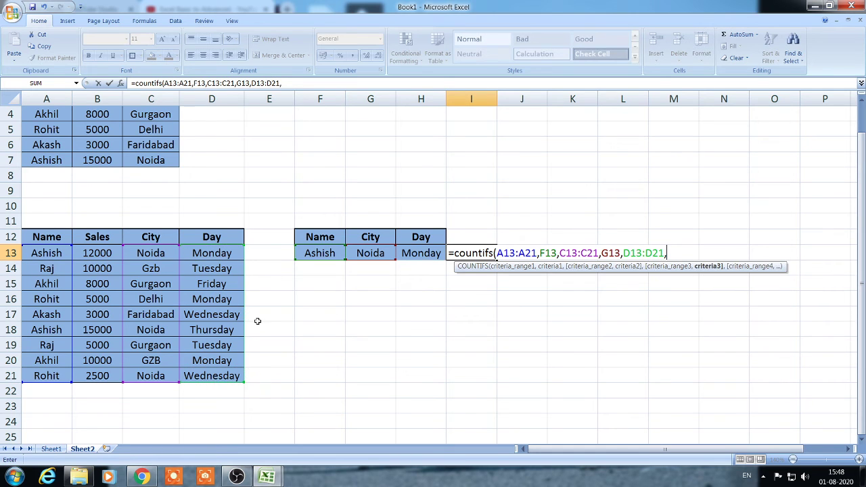
left_click(417, 253)
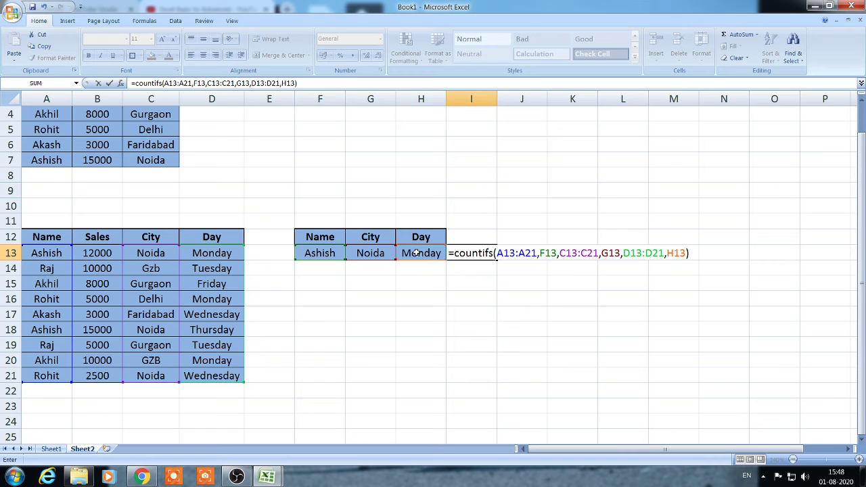
key("Return")
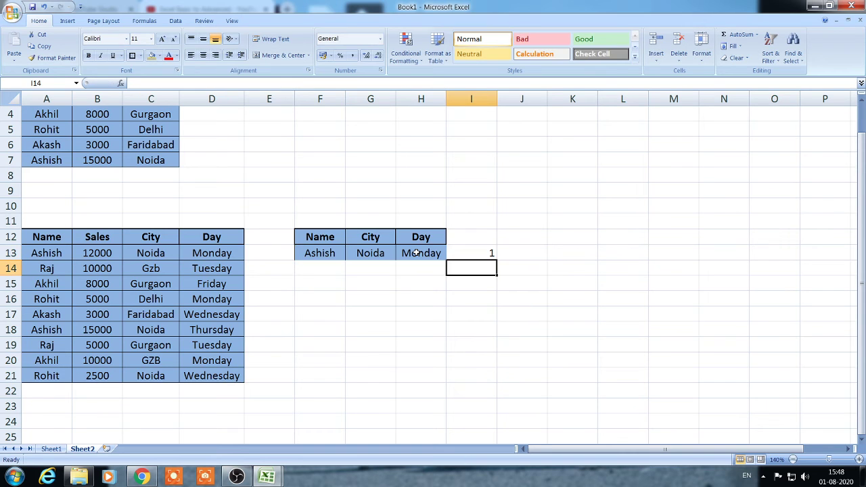
Check the COUNTIFS result in I13 against the name, city and day entries in rows 13 and 18 of the lower sales table
left_click(472, 249)
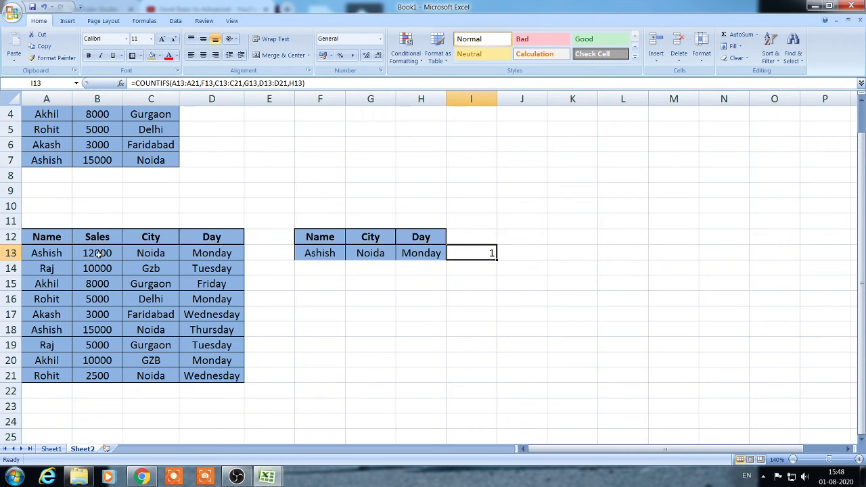
left_click(50, 252)
left_click(211, 252)
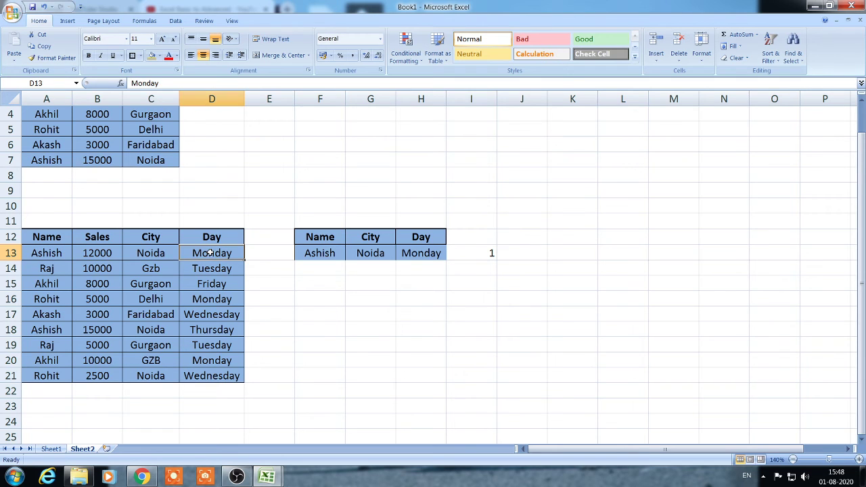
left_click(153, 253)
left_click(490, 253)
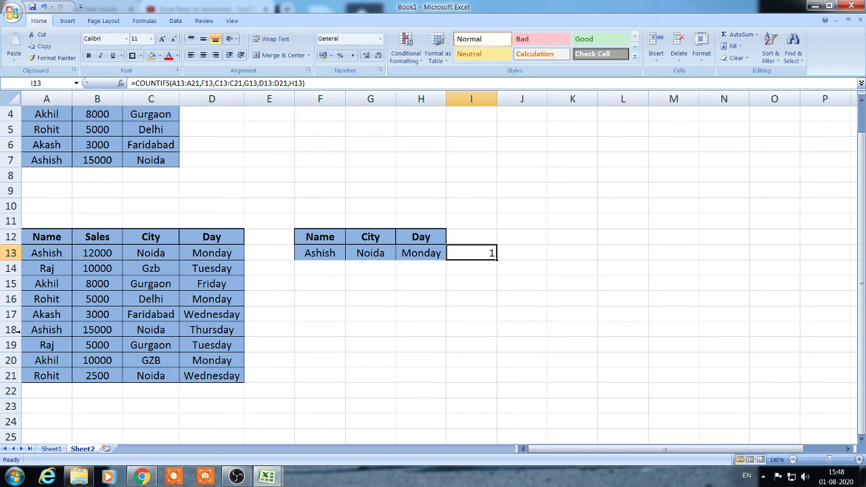
left_click(45, 331)
left_click(137, 330)
left_click(196, 331)
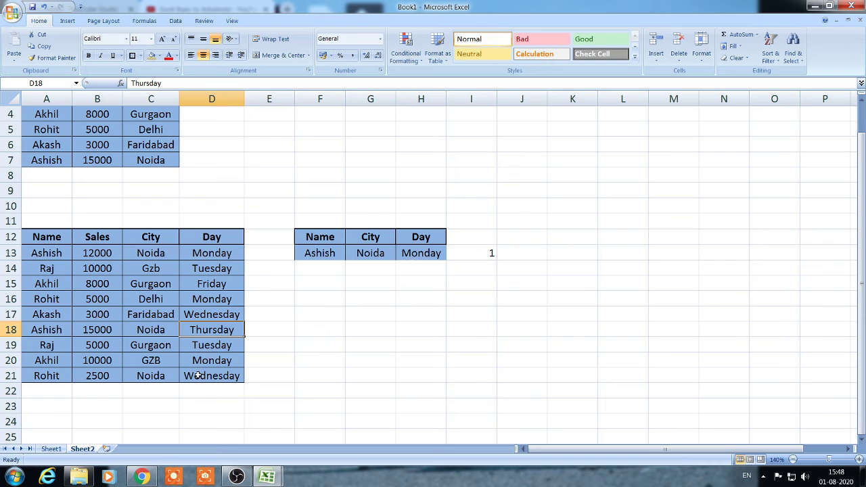
Replace the name criterion in F13 with the name listed in A14
left_click(326, 255)
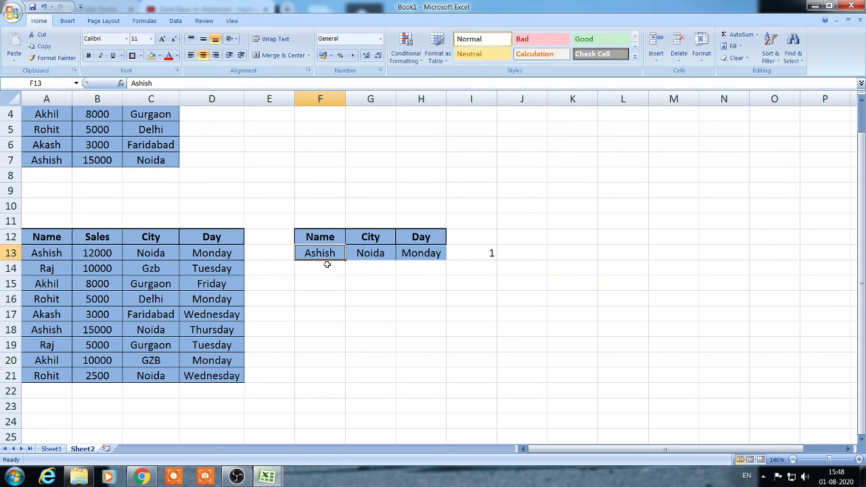
type("Rj")
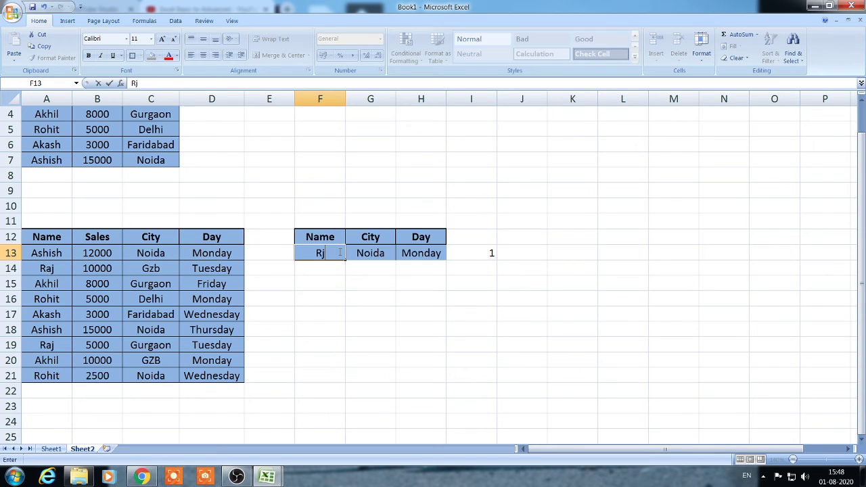
key("BackSpace")
type("aj")
key("Return")
Check the COUNTIFS result in I13 against the name, city and day entries in rows 14 and 19
left_click(357, 251)
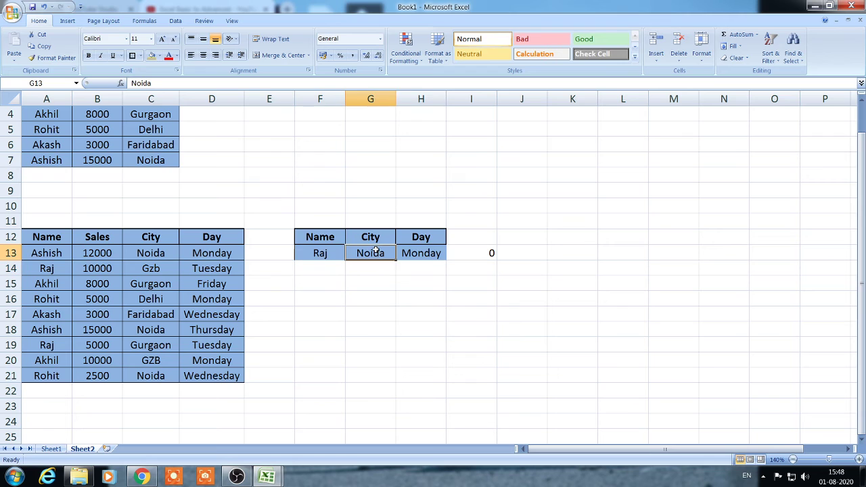
left_click(426, 252)
left_click(491, 249)
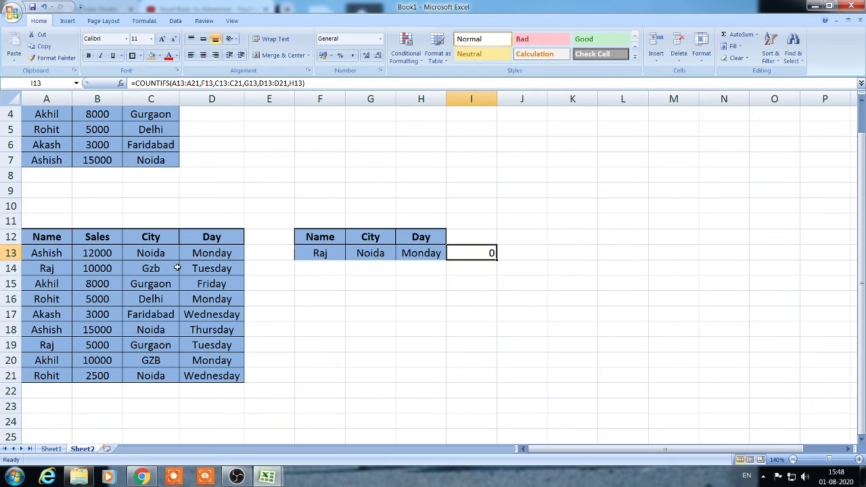
left_click(62, 271)
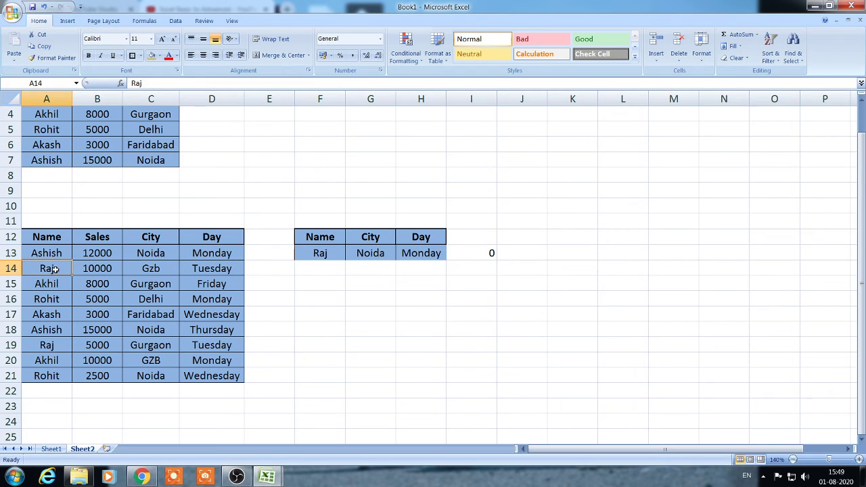
left_click(223, 269)
left_click(51, 344)
left_click(144, 342)
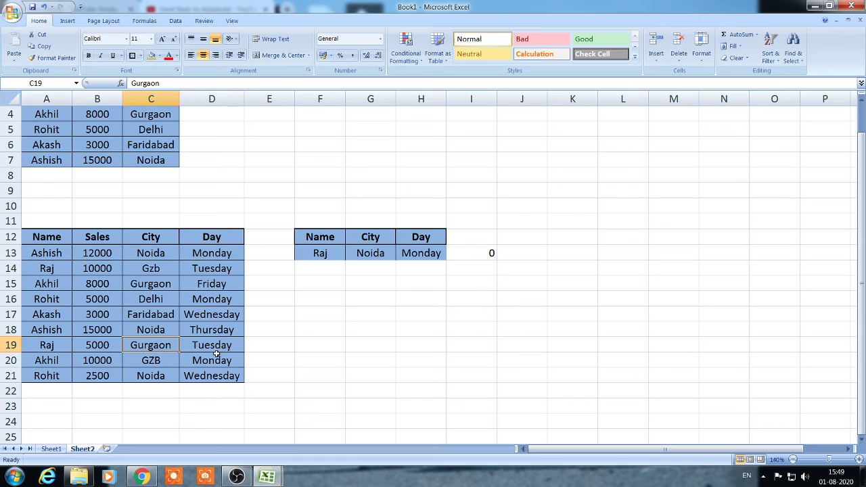
left_click(220, 358)
left_click(221, 345)
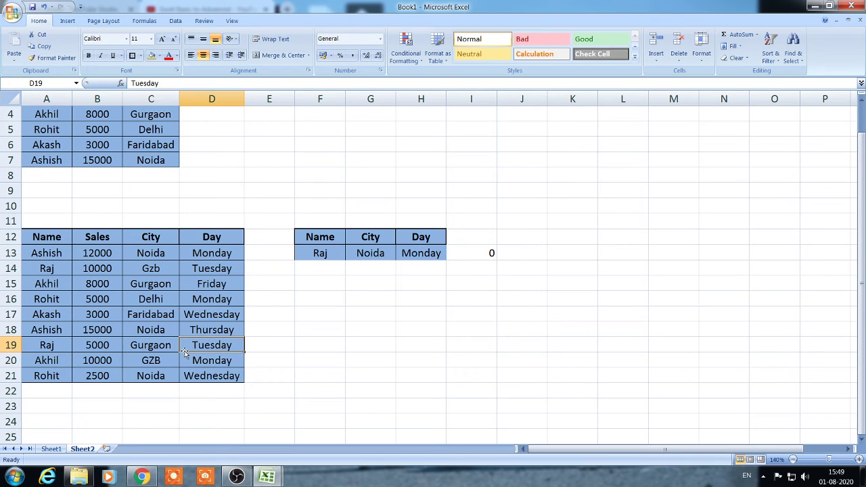
Replace the name criterion in F13 with the name listed in A15, in capital letters
left_click(326, 255)
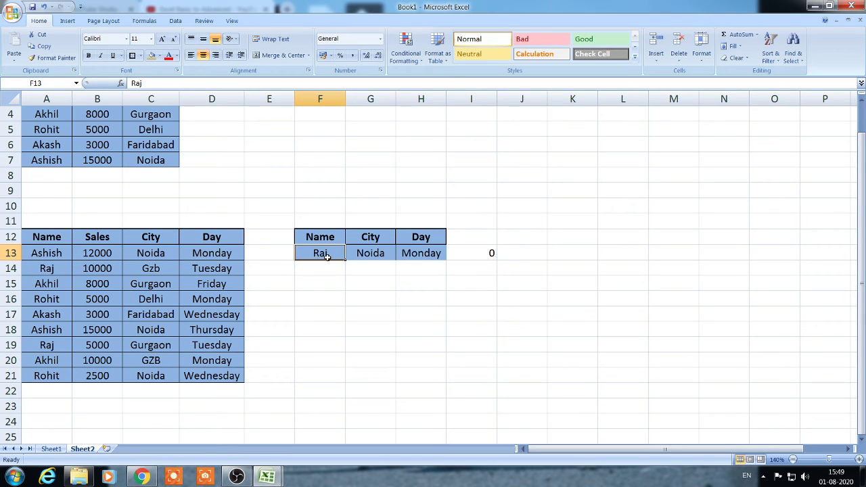
type("a")
type("AKHIL")
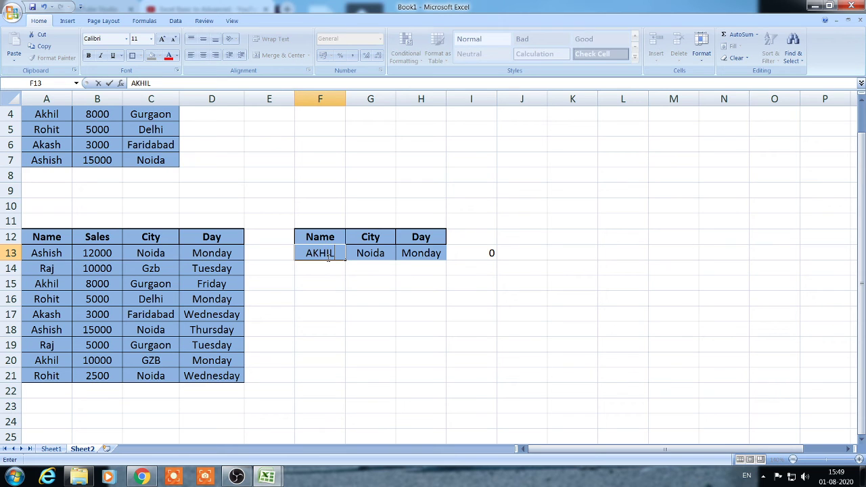
key("Return")
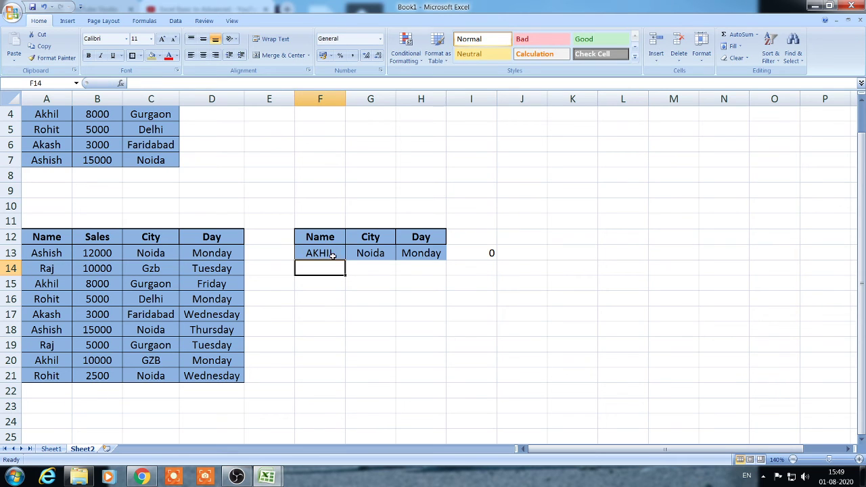
Check the COUNTIFS result in I13 against the name, city and day entries in rows 15 and 20
left_click(478, 251)
left_click(62, 282)
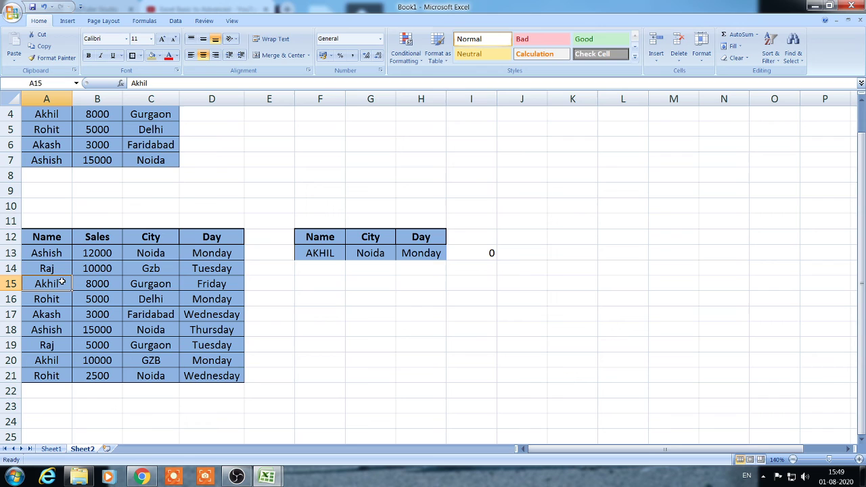
left_click(147, 287)
left_click(200, 281)
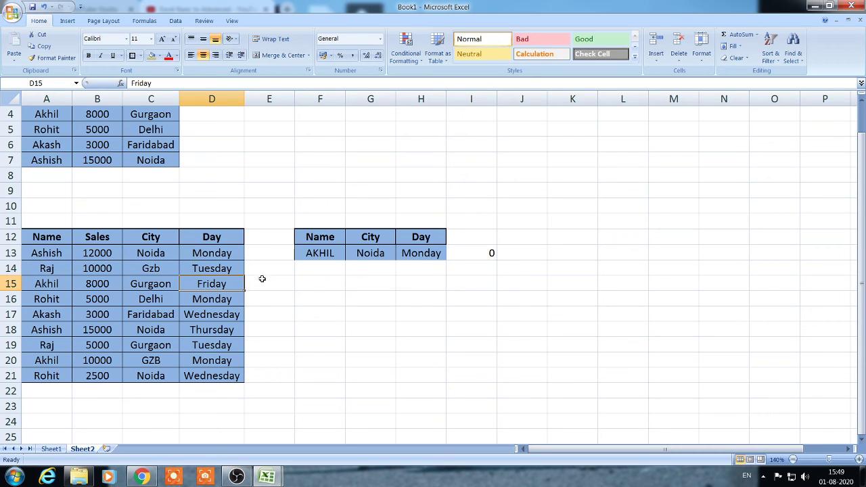
left_click(145, 359)
left_click(215, 361)
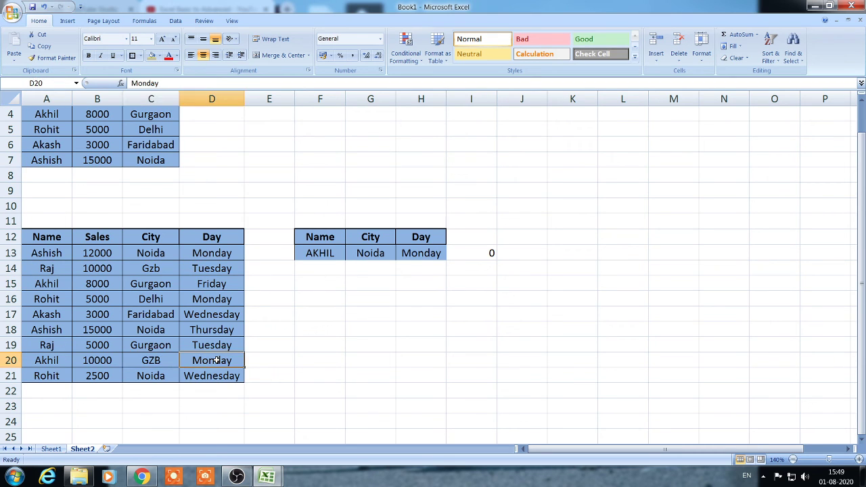
left_click(382, 253)
Set the name criterion in F13 back to the name listed in A13 and select the formula cell I13
left_click(330, 254)
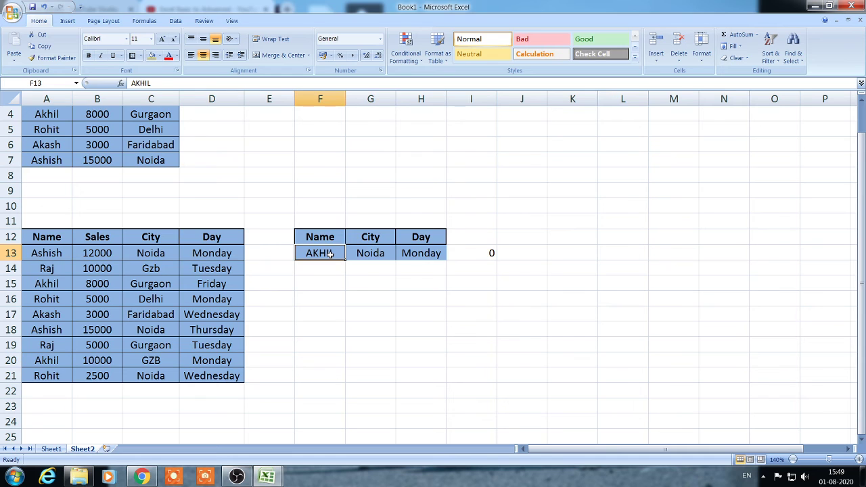
type("a")
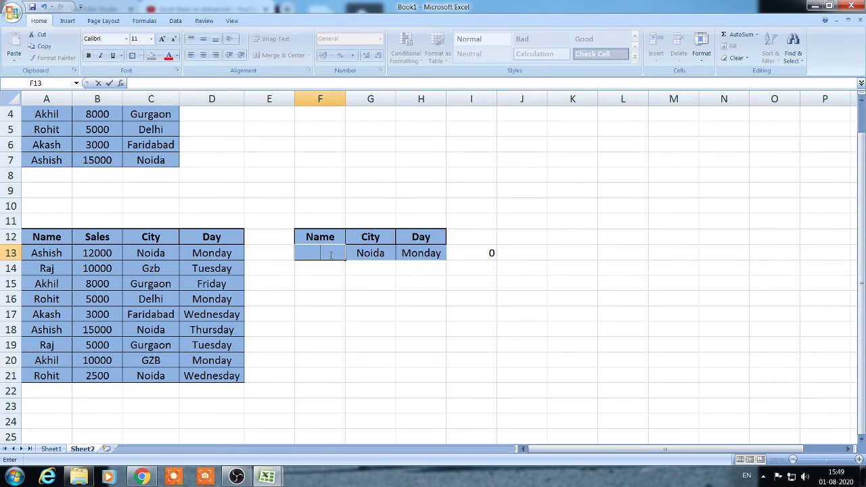
type("Ashish")
key("Return")
key("Right")
key("Right")
key("Right")
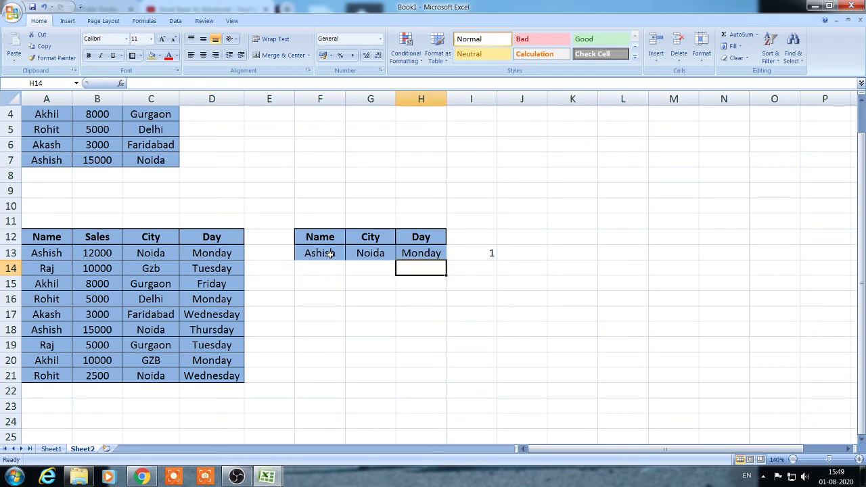
key("Up")
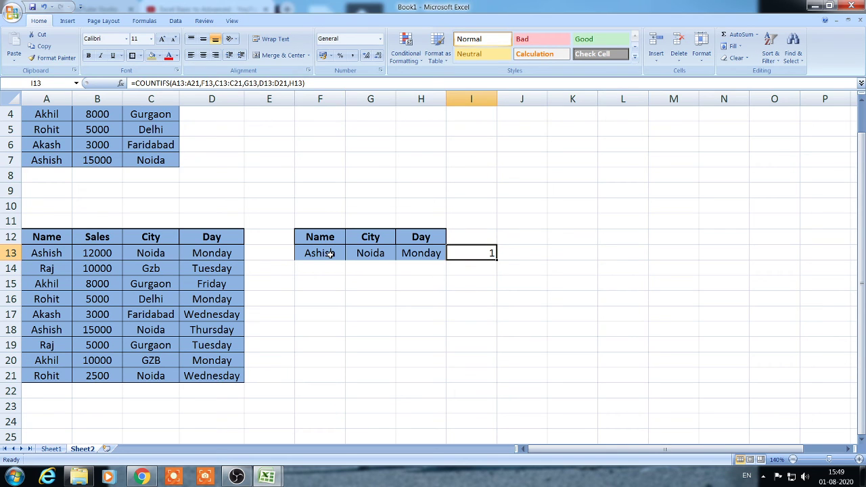
type("Countifs(")
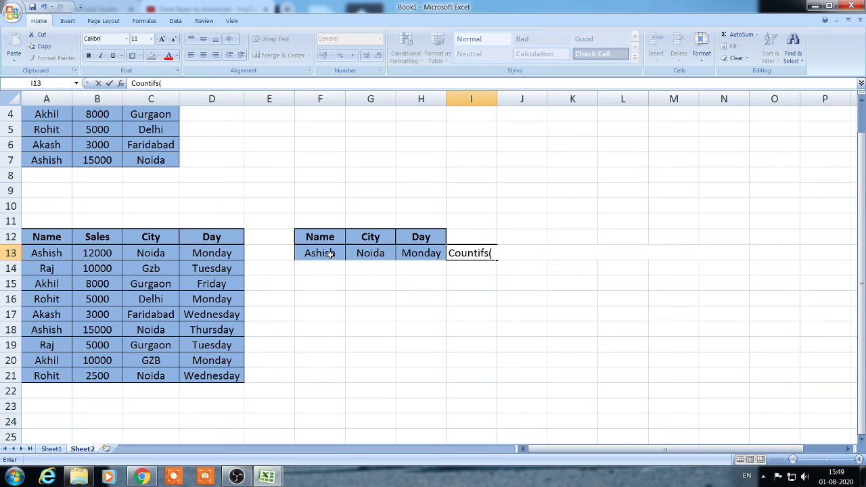
key("BackSpace")
key("BackSpace")
key("BackSpace")
key("BackSpace")
key("BackSpace")
key("BackSpace")
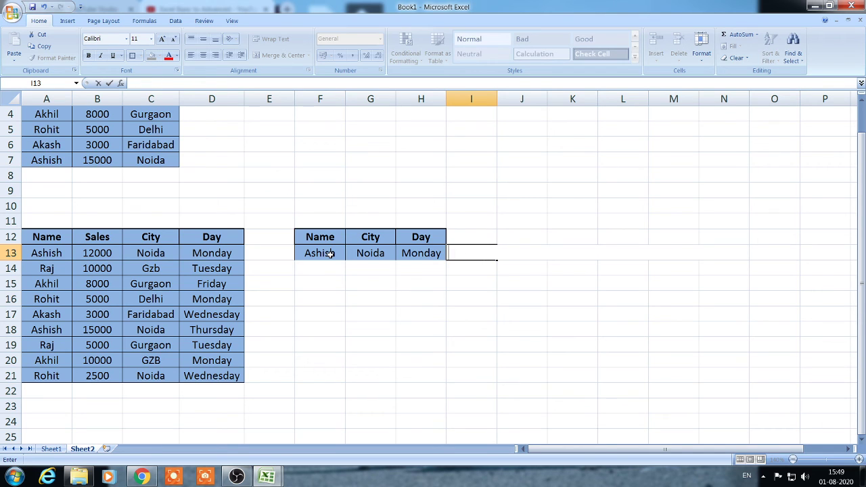
Re-enter a COUNTIFS formula in I13 with A13:A21 as the first criteria range and F13 as its criterion
type("=count")
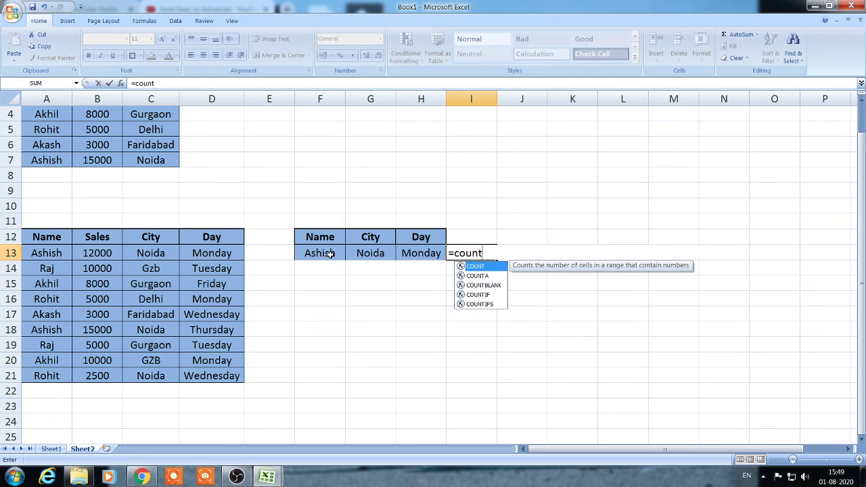
type("ifs(")
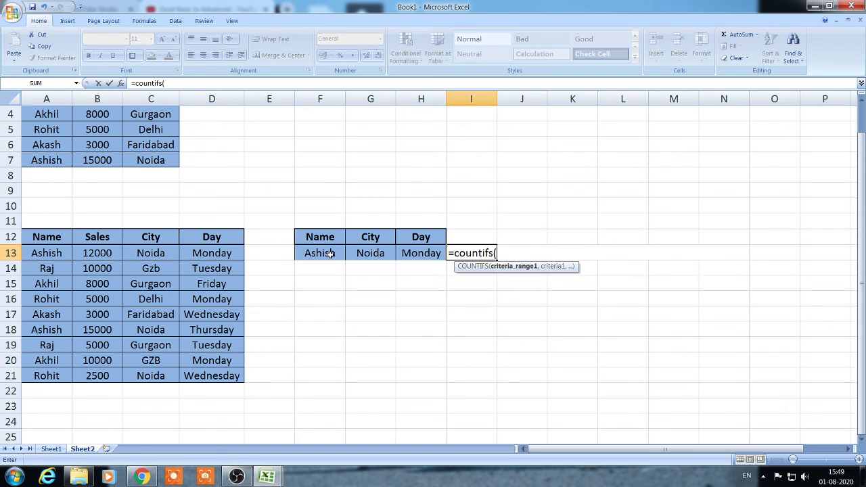
left_click_drag(57, 254, 43, 371)
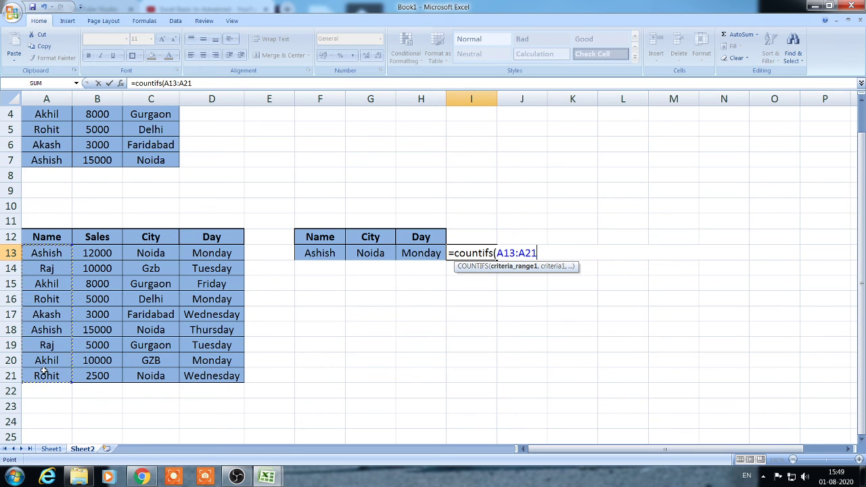
type(",")
left_click(318, 251)
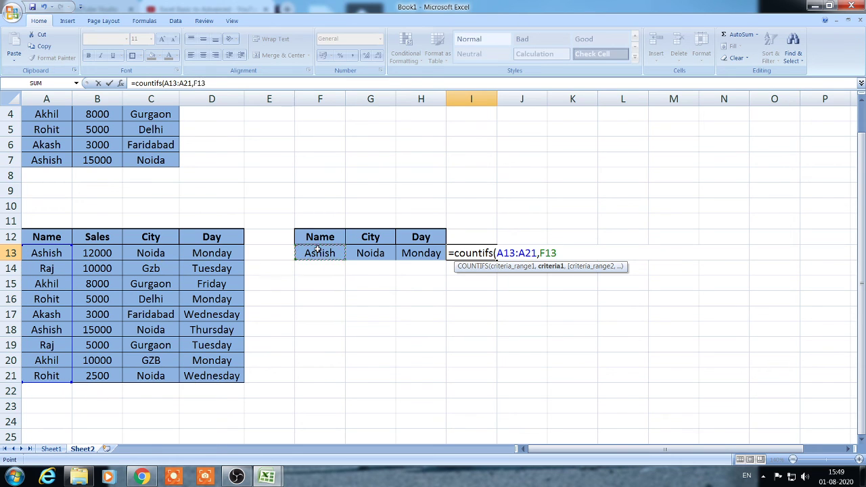
Extend the COUNTIFS formula in I13 with C13:C21 as the second criteria range and G13 as its criterion
type(",")
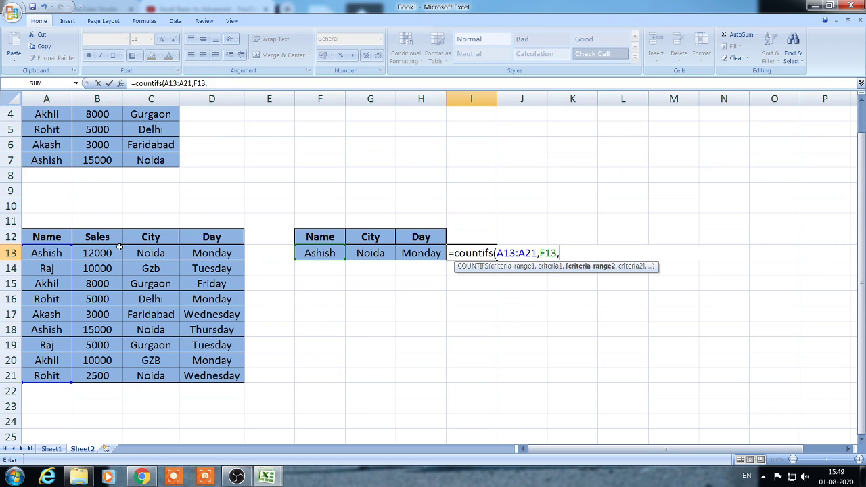
left_click_drag(150, 251, 155, 376)
type(",")
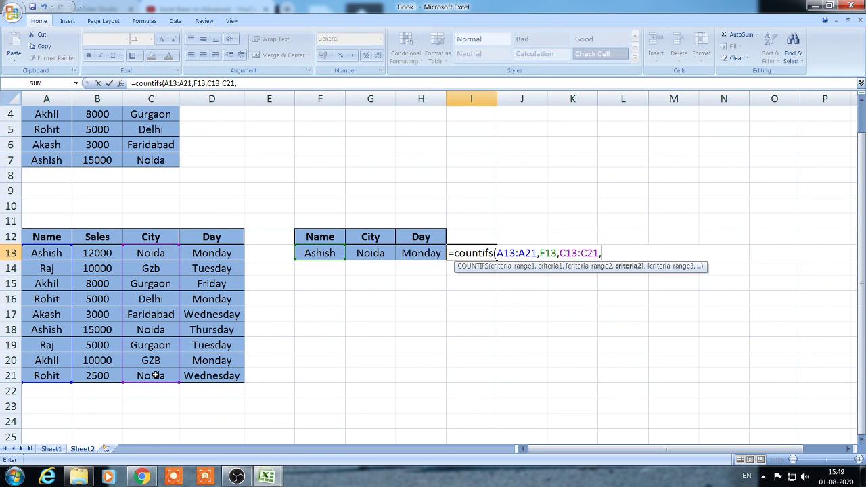
left_click(374, 253)
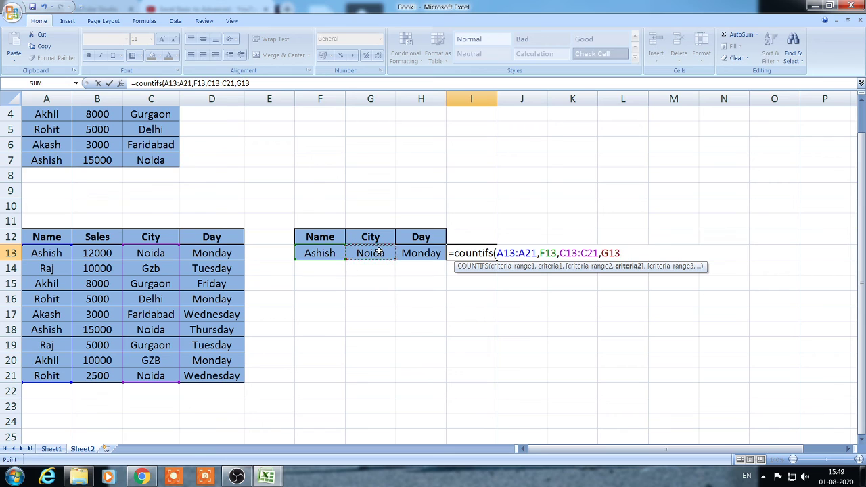
Finish the COUNTIFS formula in I13 with D13:D21 as the third criteria range and H13 as its criterion
type(",")
left_click_drag(212, 253, 207, 376)
type(",")
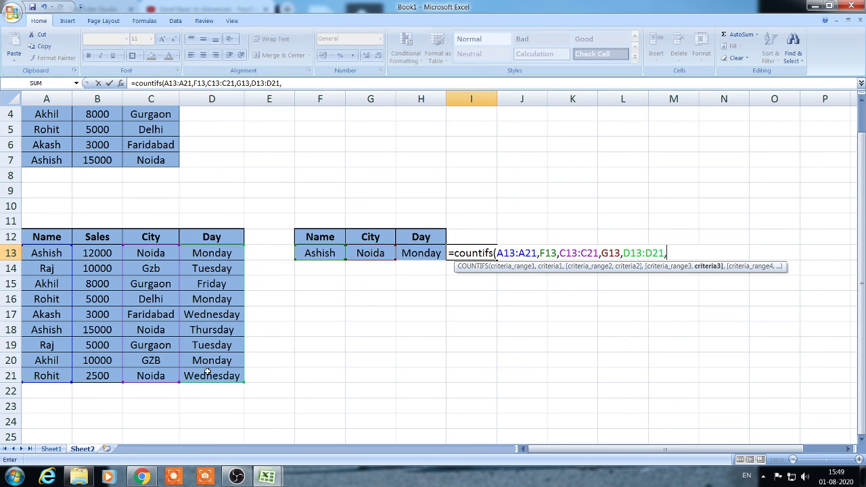
left_click(413, 256)
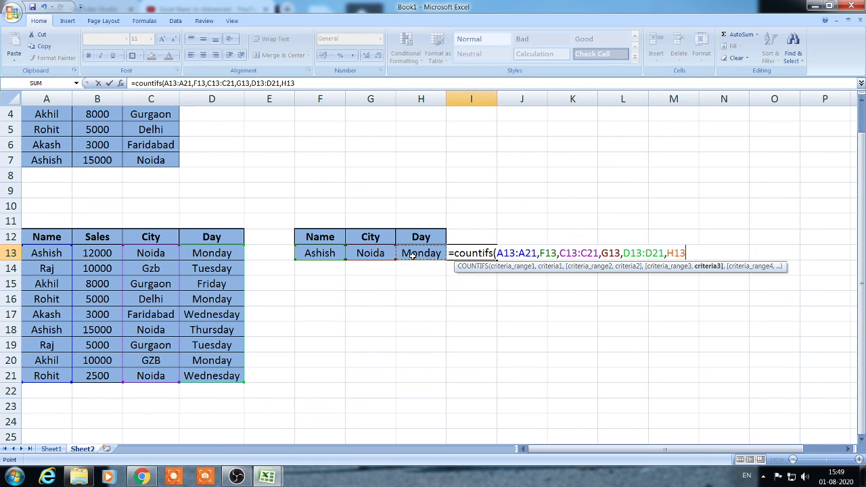
type(")")
key("Return")
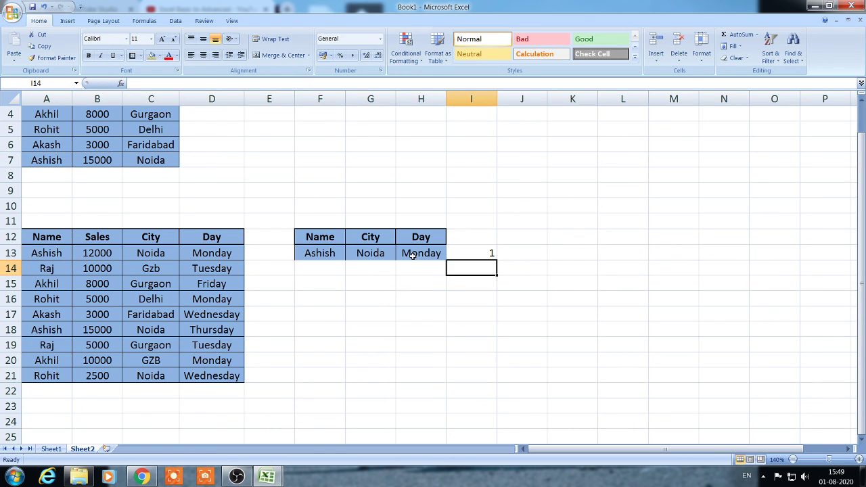
key("Up")
key("Up")
key("Up")
key("Up")
key("Up")
key("Up")
key("Up")
key("Up")
key("Up")
key("Up")
key("Up")
key("Up")
key("Up")
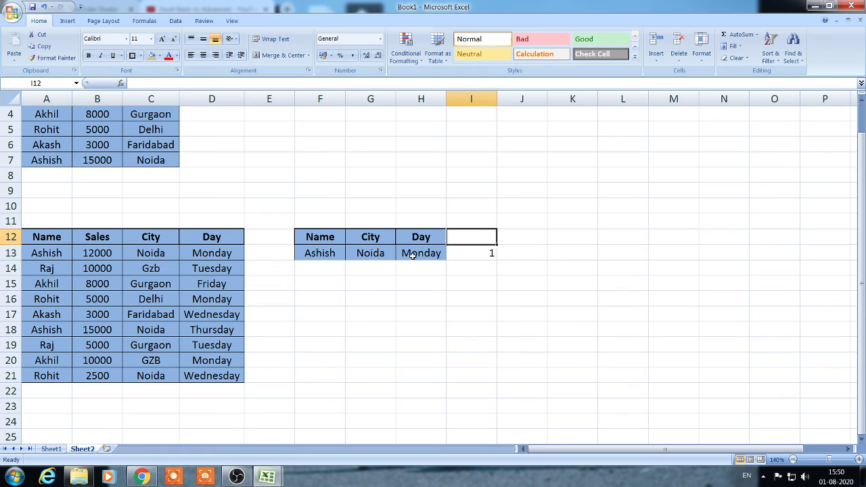
key("Left")
key("Left")
key("Down")
key("Up")
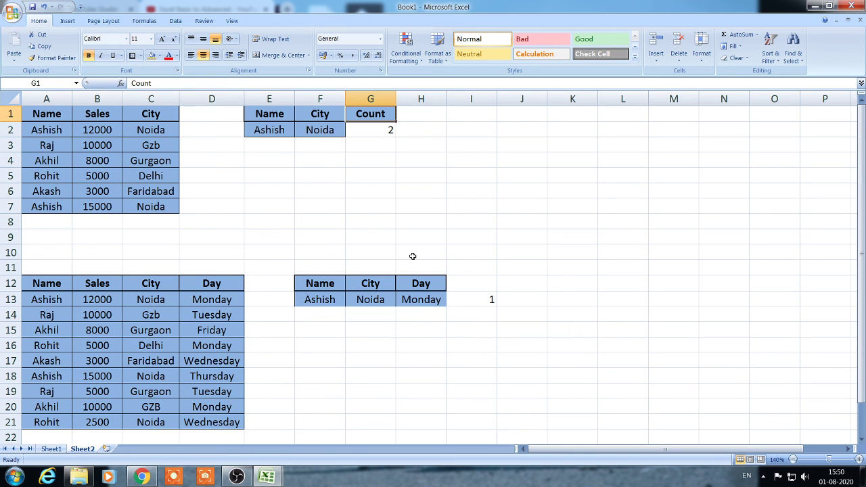
key("Down")
key("Down")
key("Down")
key("Down")
key("Down")
key("Down")
key("Down")
key("Down")
key("Down")
key("Down")
key("Down")
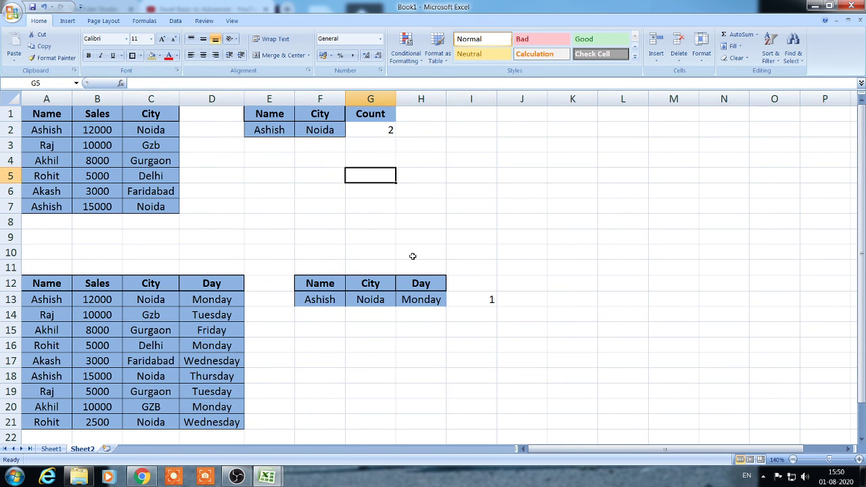
key("Down")
key("Left")
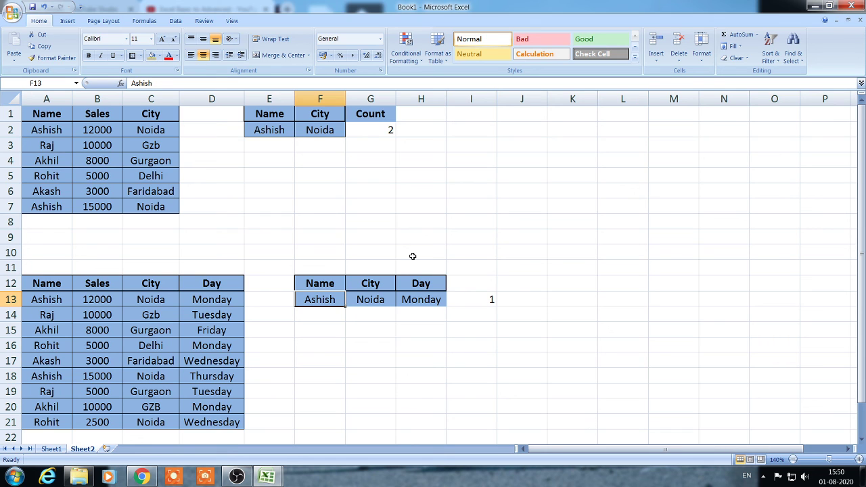
Go back to Sheet1 with the attendance table and select the Countif label in C15
left_click(51, 449)
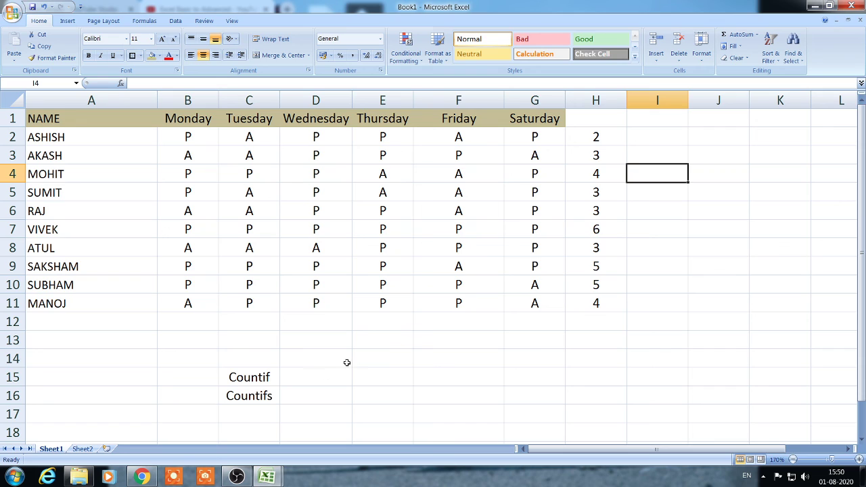
left_click(311, 381)
left_click(248, 375)
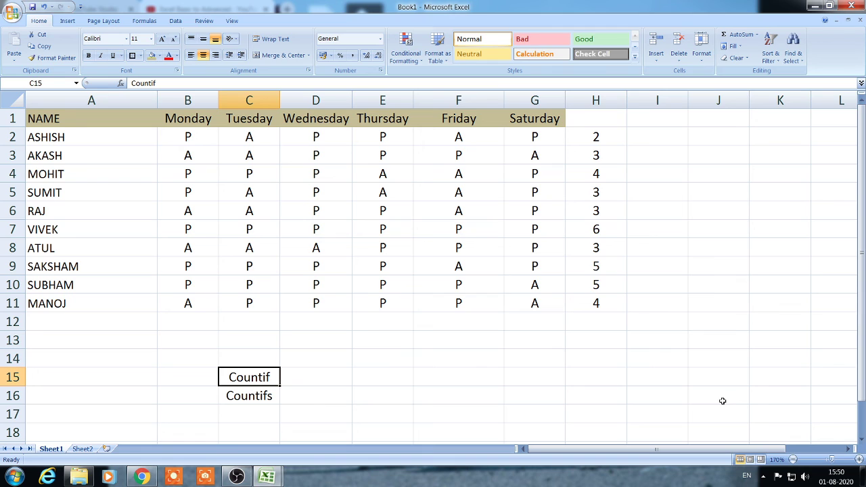
left_click(762, 477)
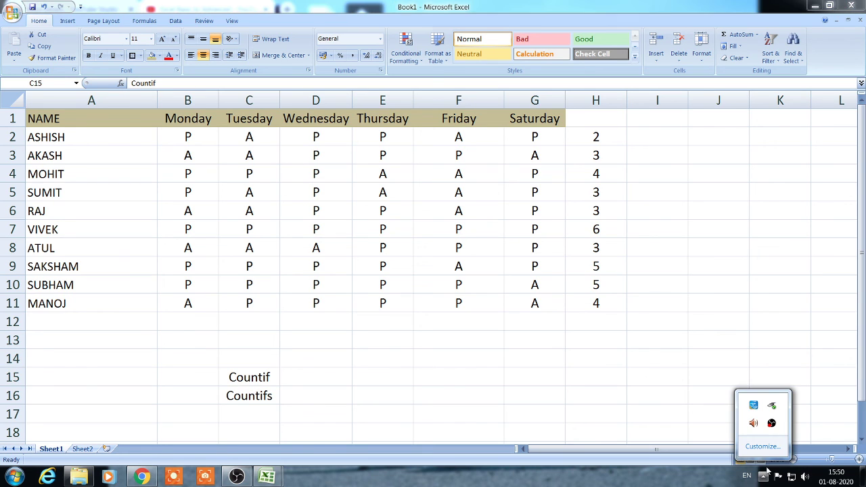
right_click(772, 423)
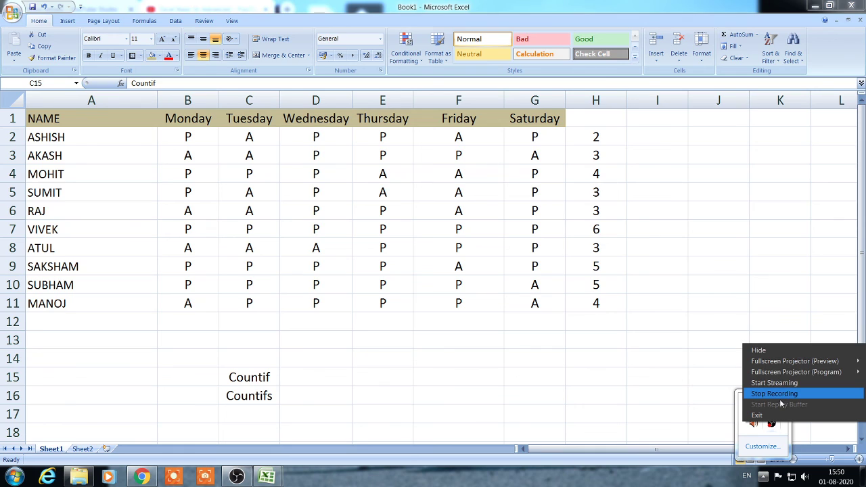